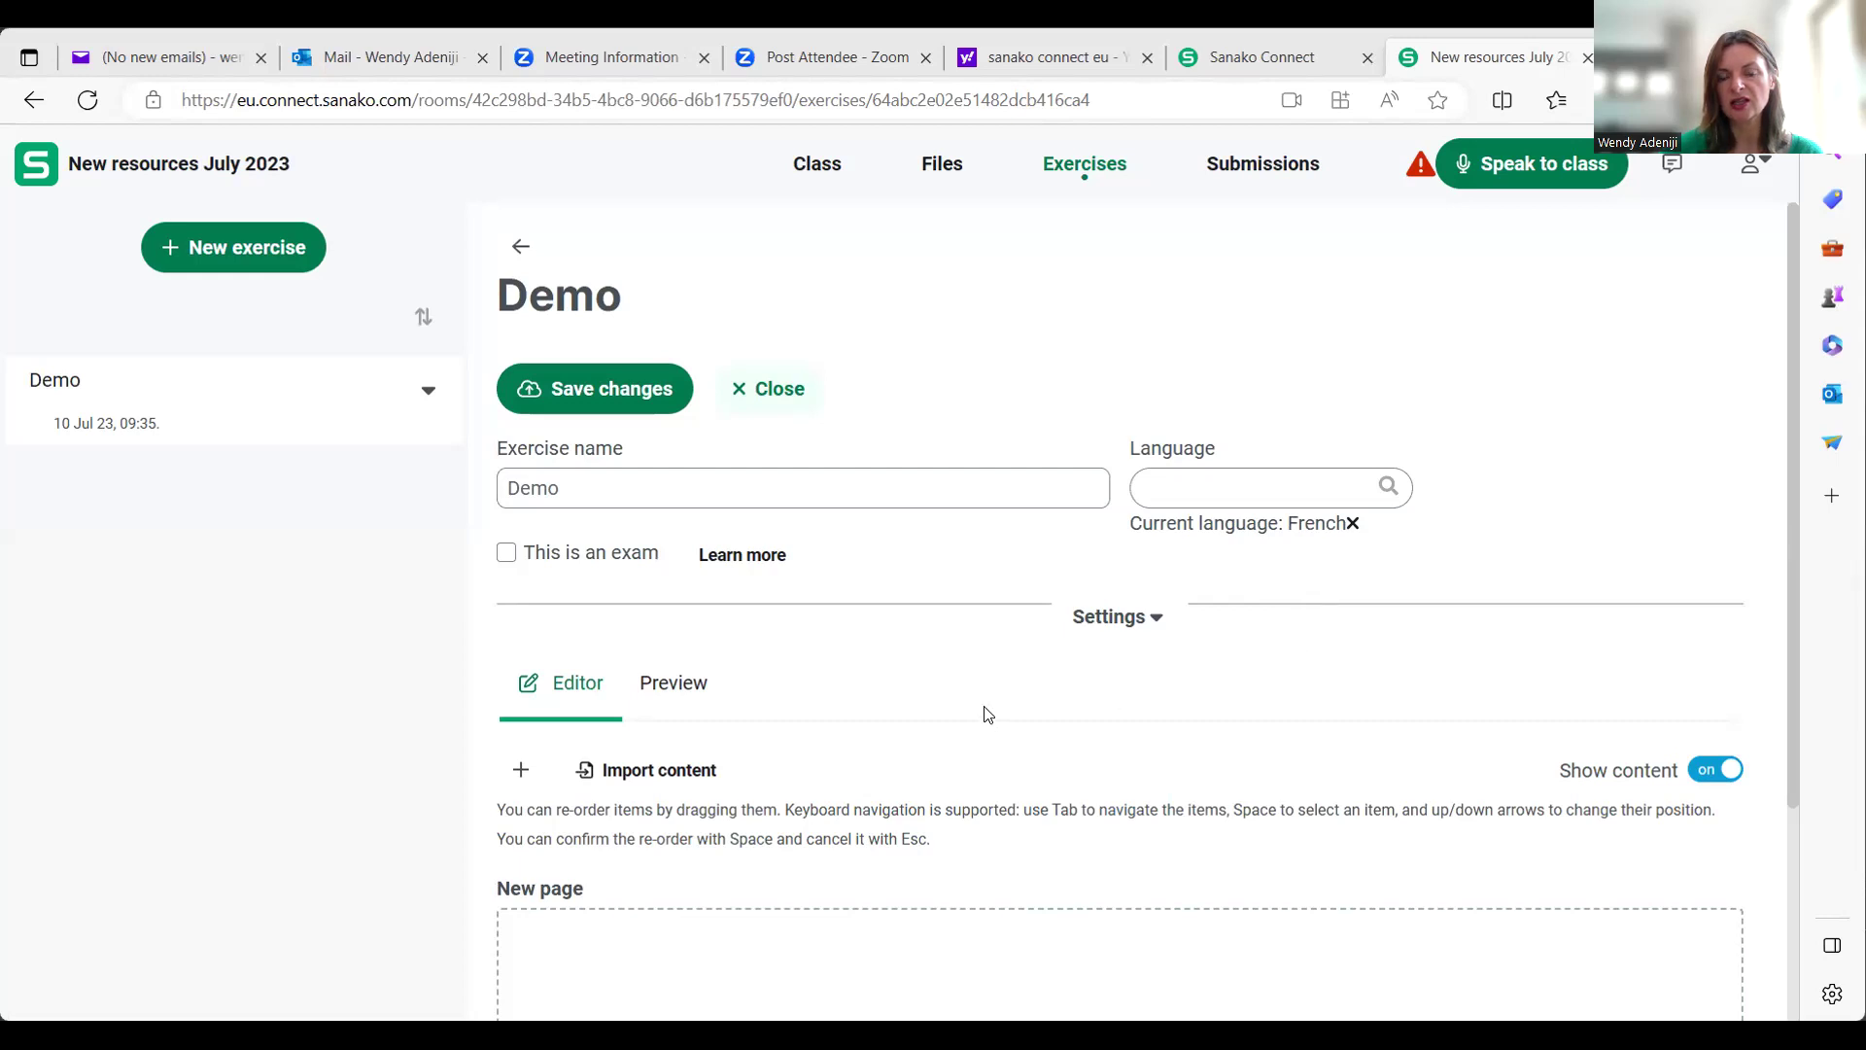
Step: Import the English–French phrase spreadsheet into the Demo exercise, with the English column as Source and the French column as Target
left_click(697, 778)
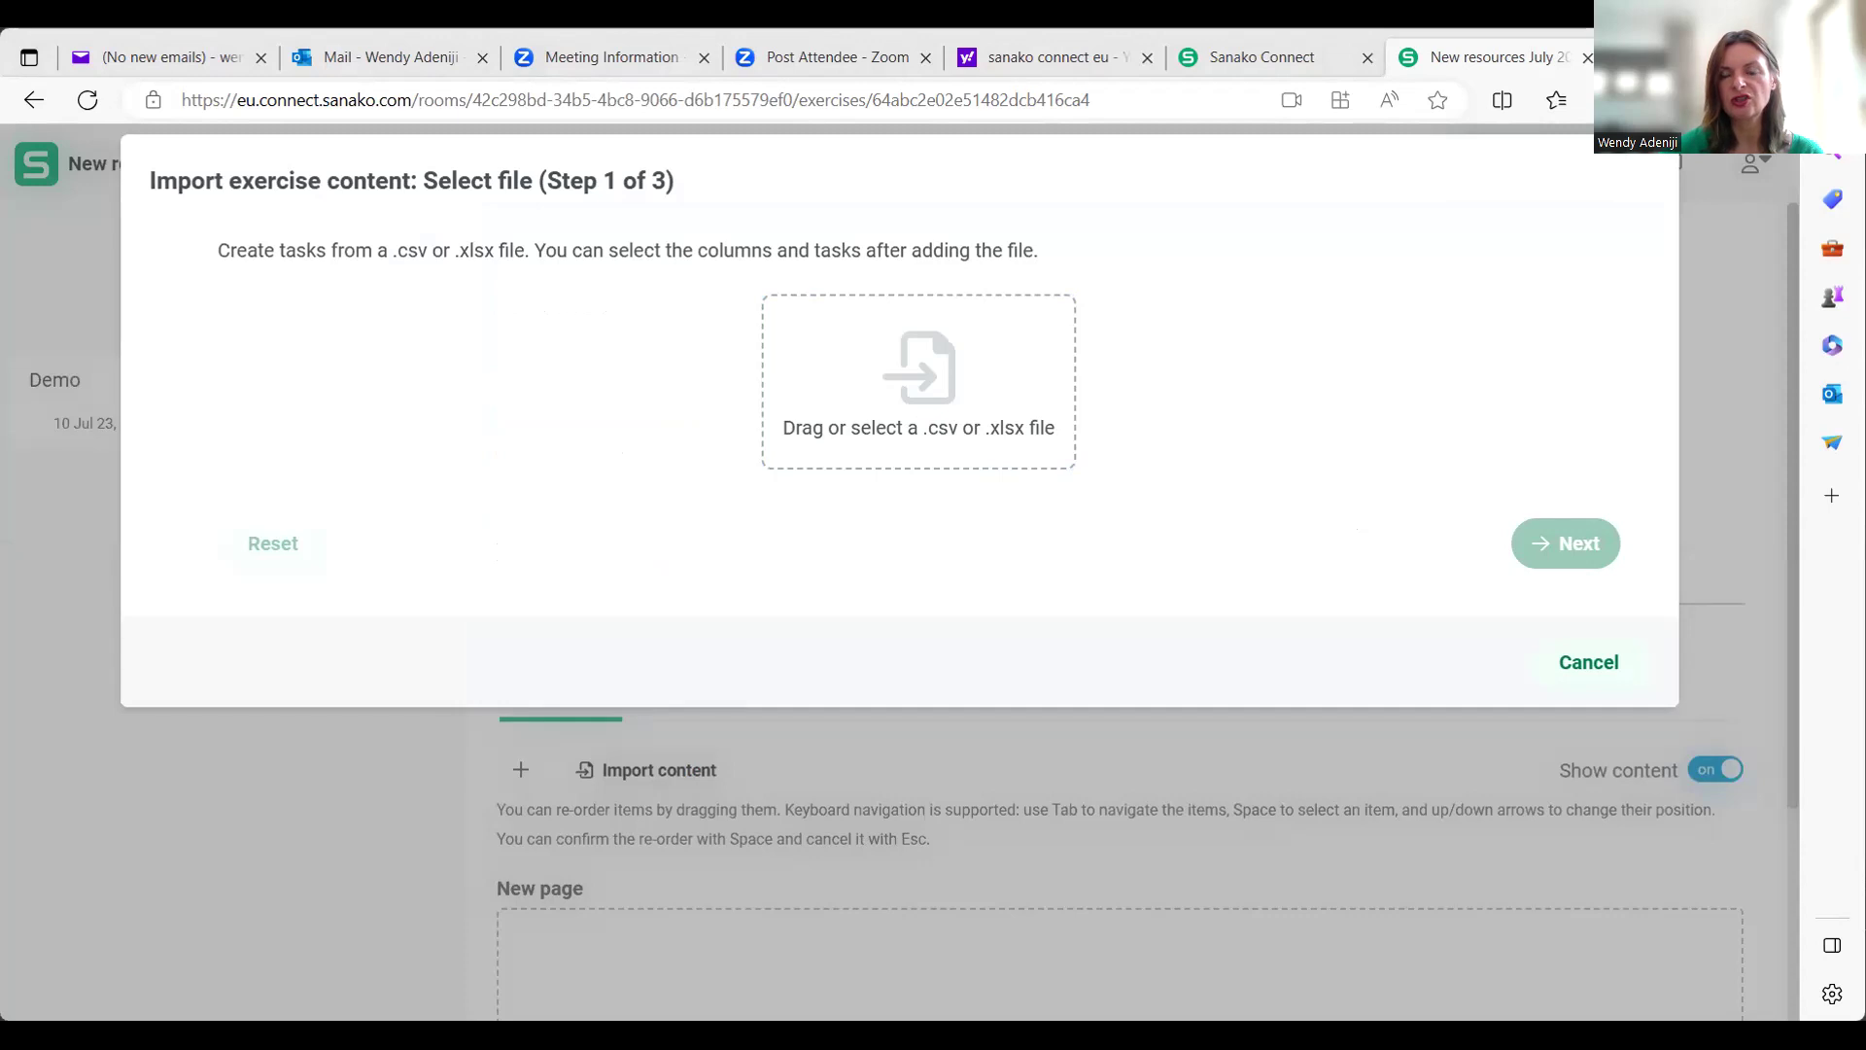
left_click_drag(1057, 342, 890, 327)
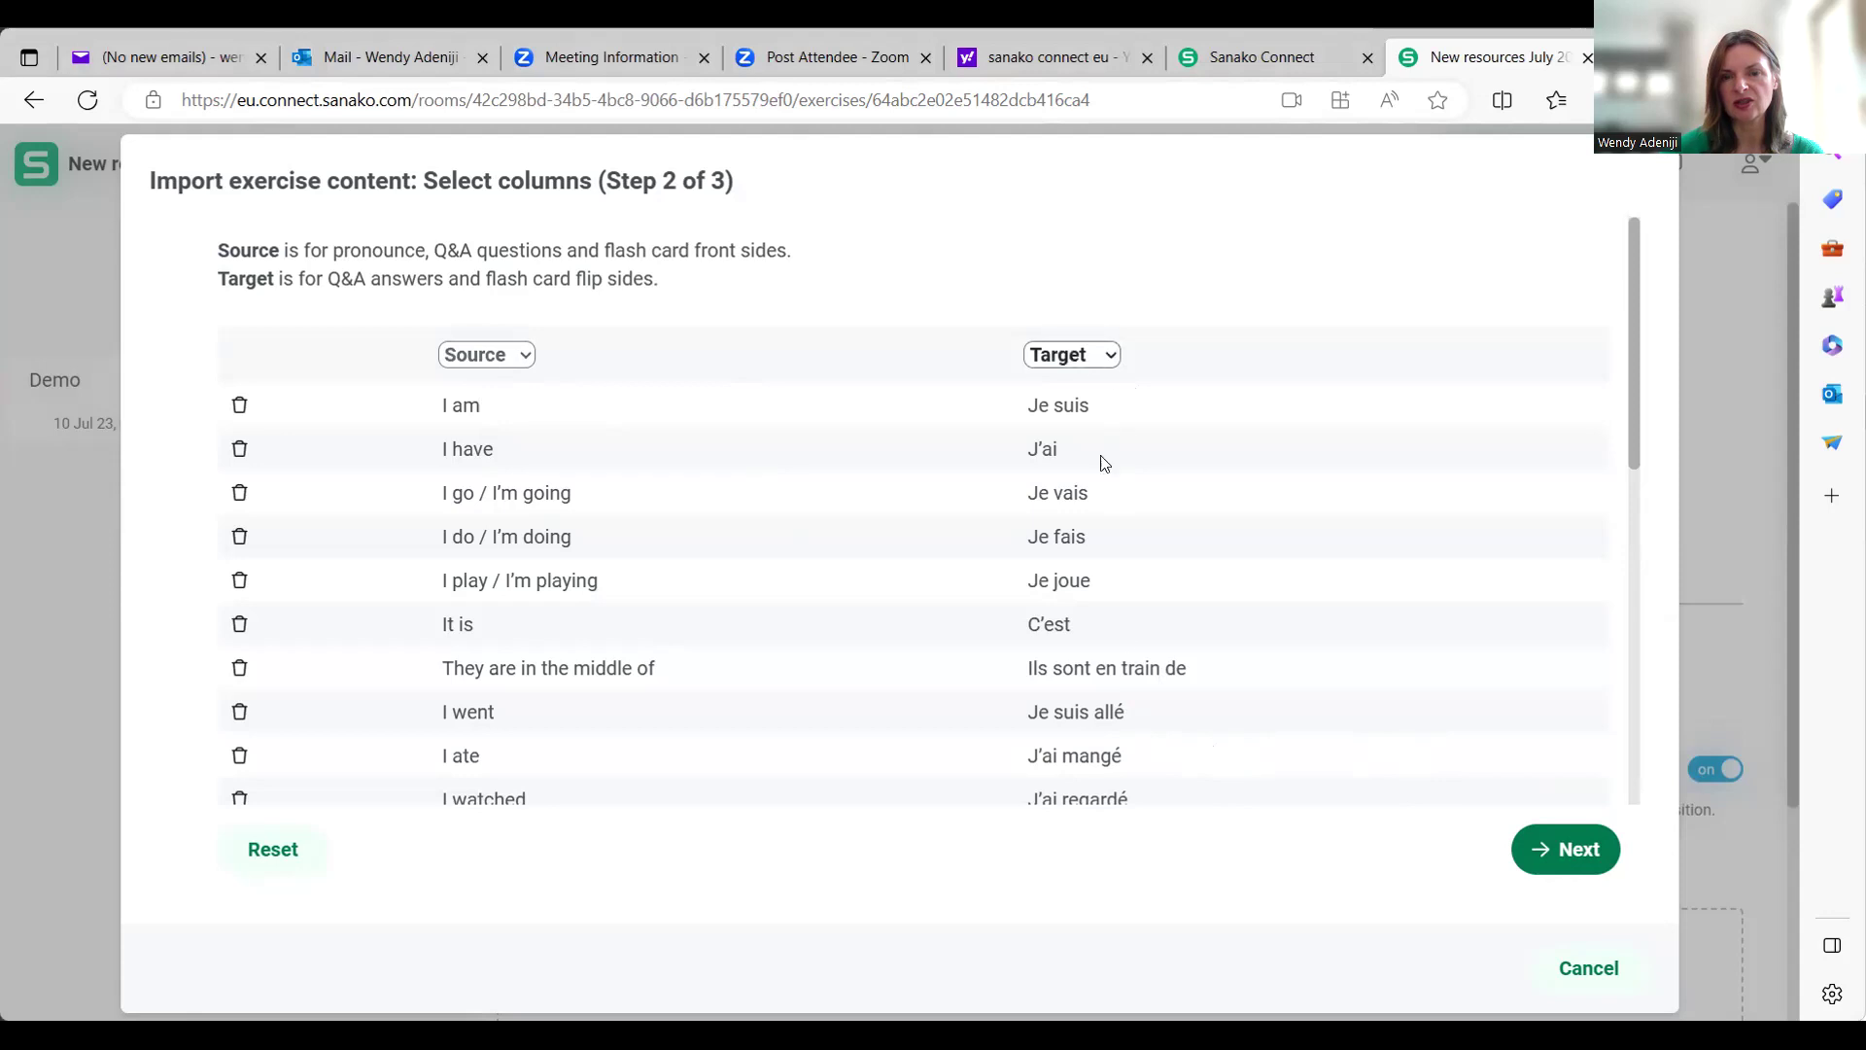
left_click(1078, 359)
left_click(1549, 846)
left_click(1567, 848)
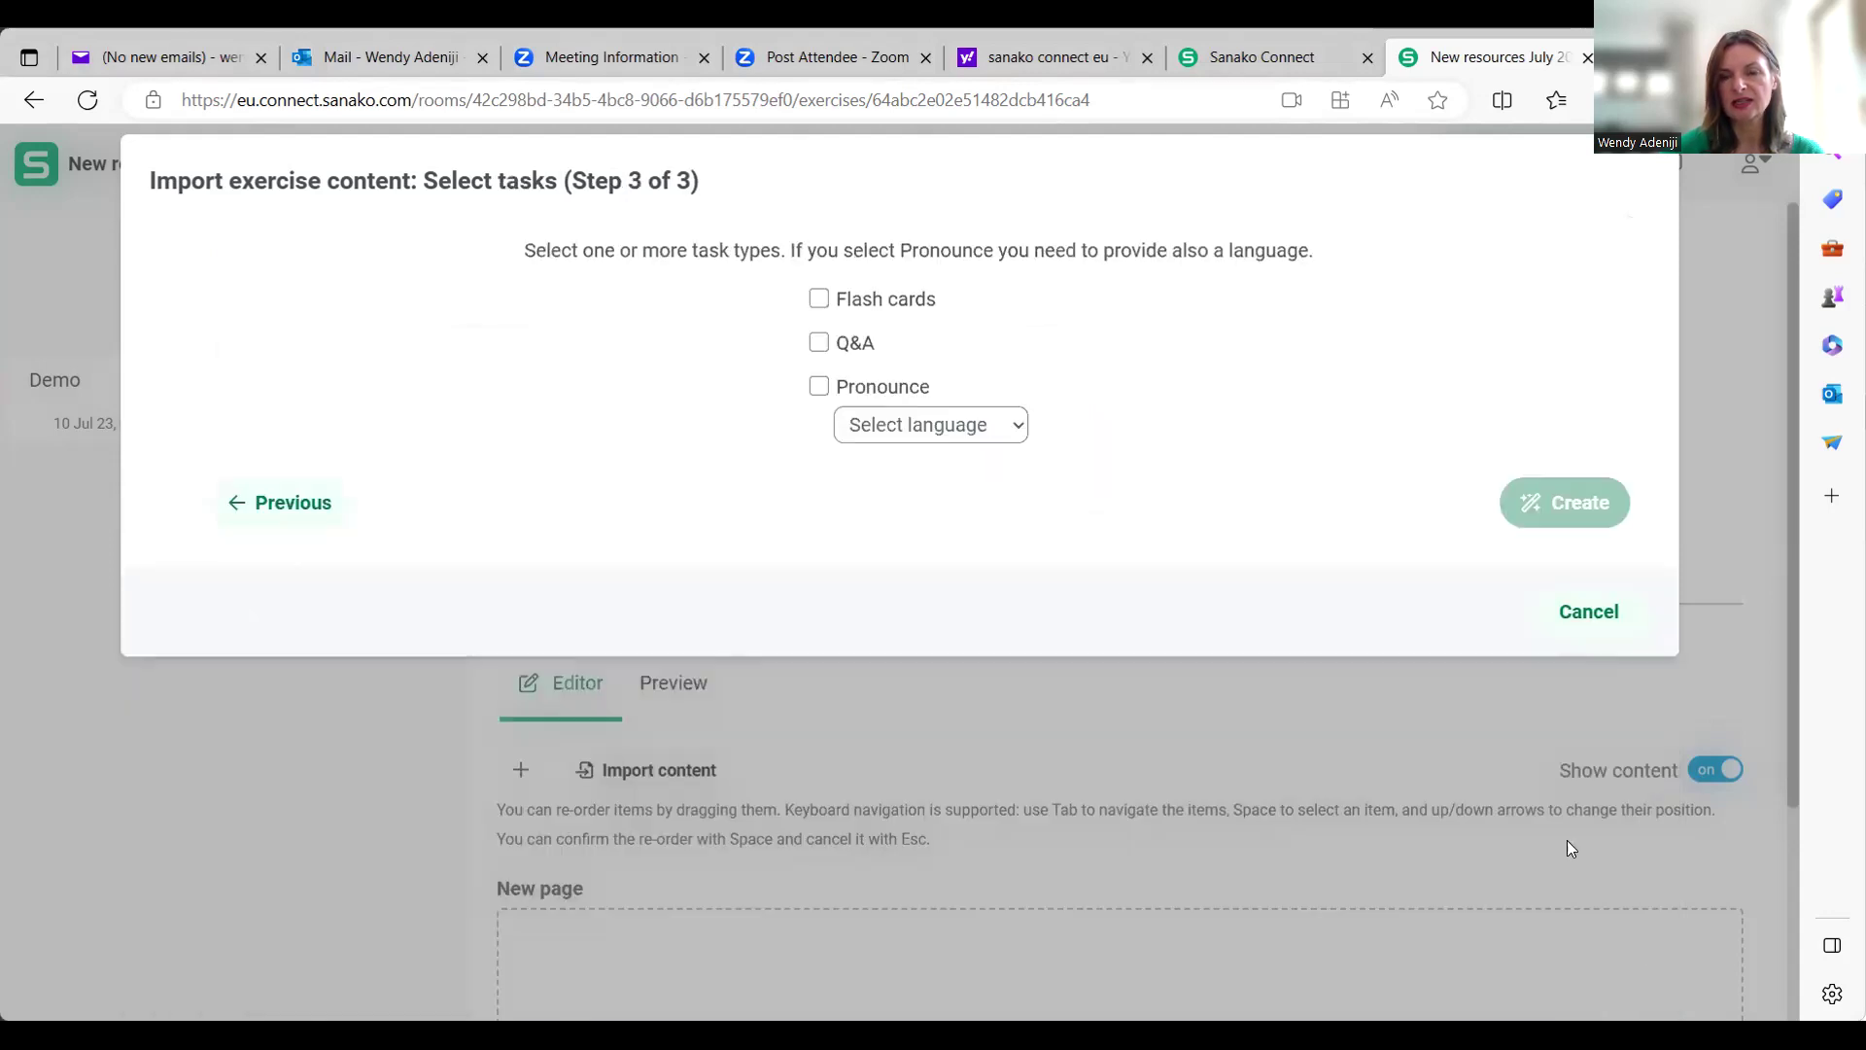
Step: Create Flash cards, Q&A and Pronounce tasks from the imported phrases, with French as the pronunciation language
left_click(819, 302)
left_click(818, 342)
left_click(819, 386)
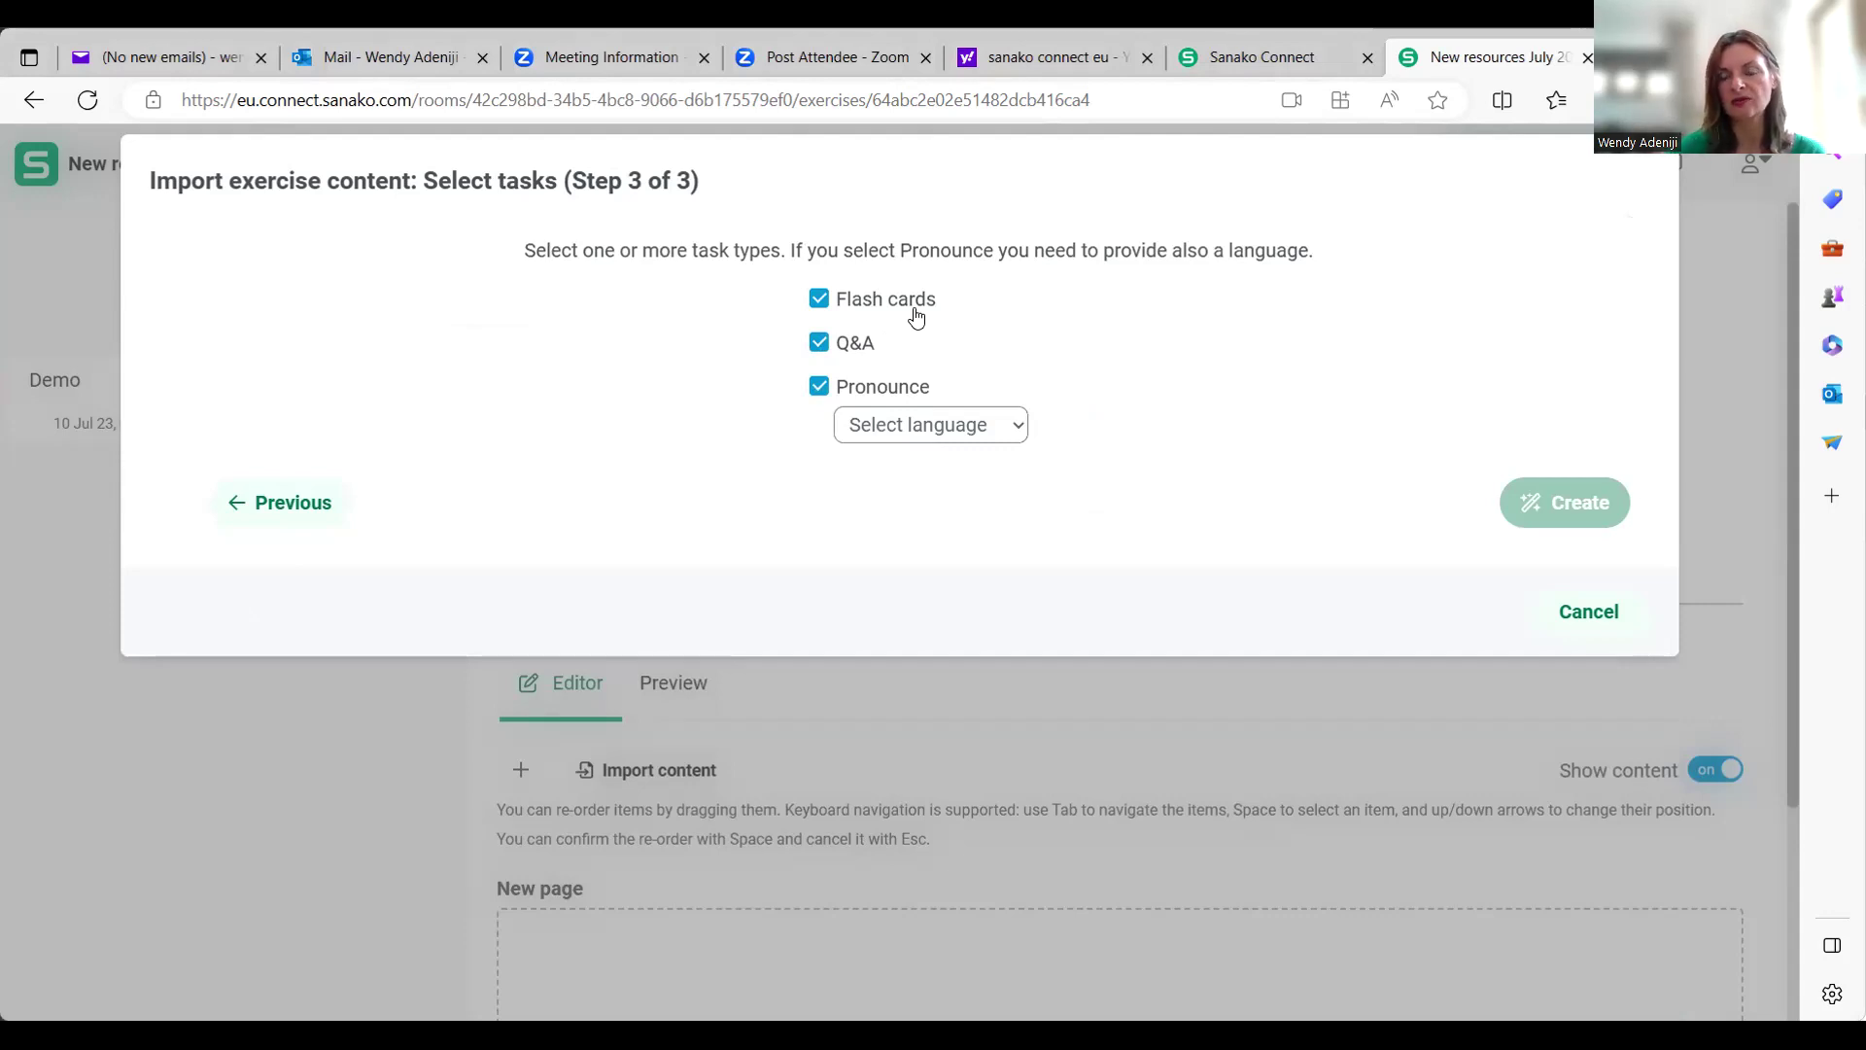
left_click(857, 433)
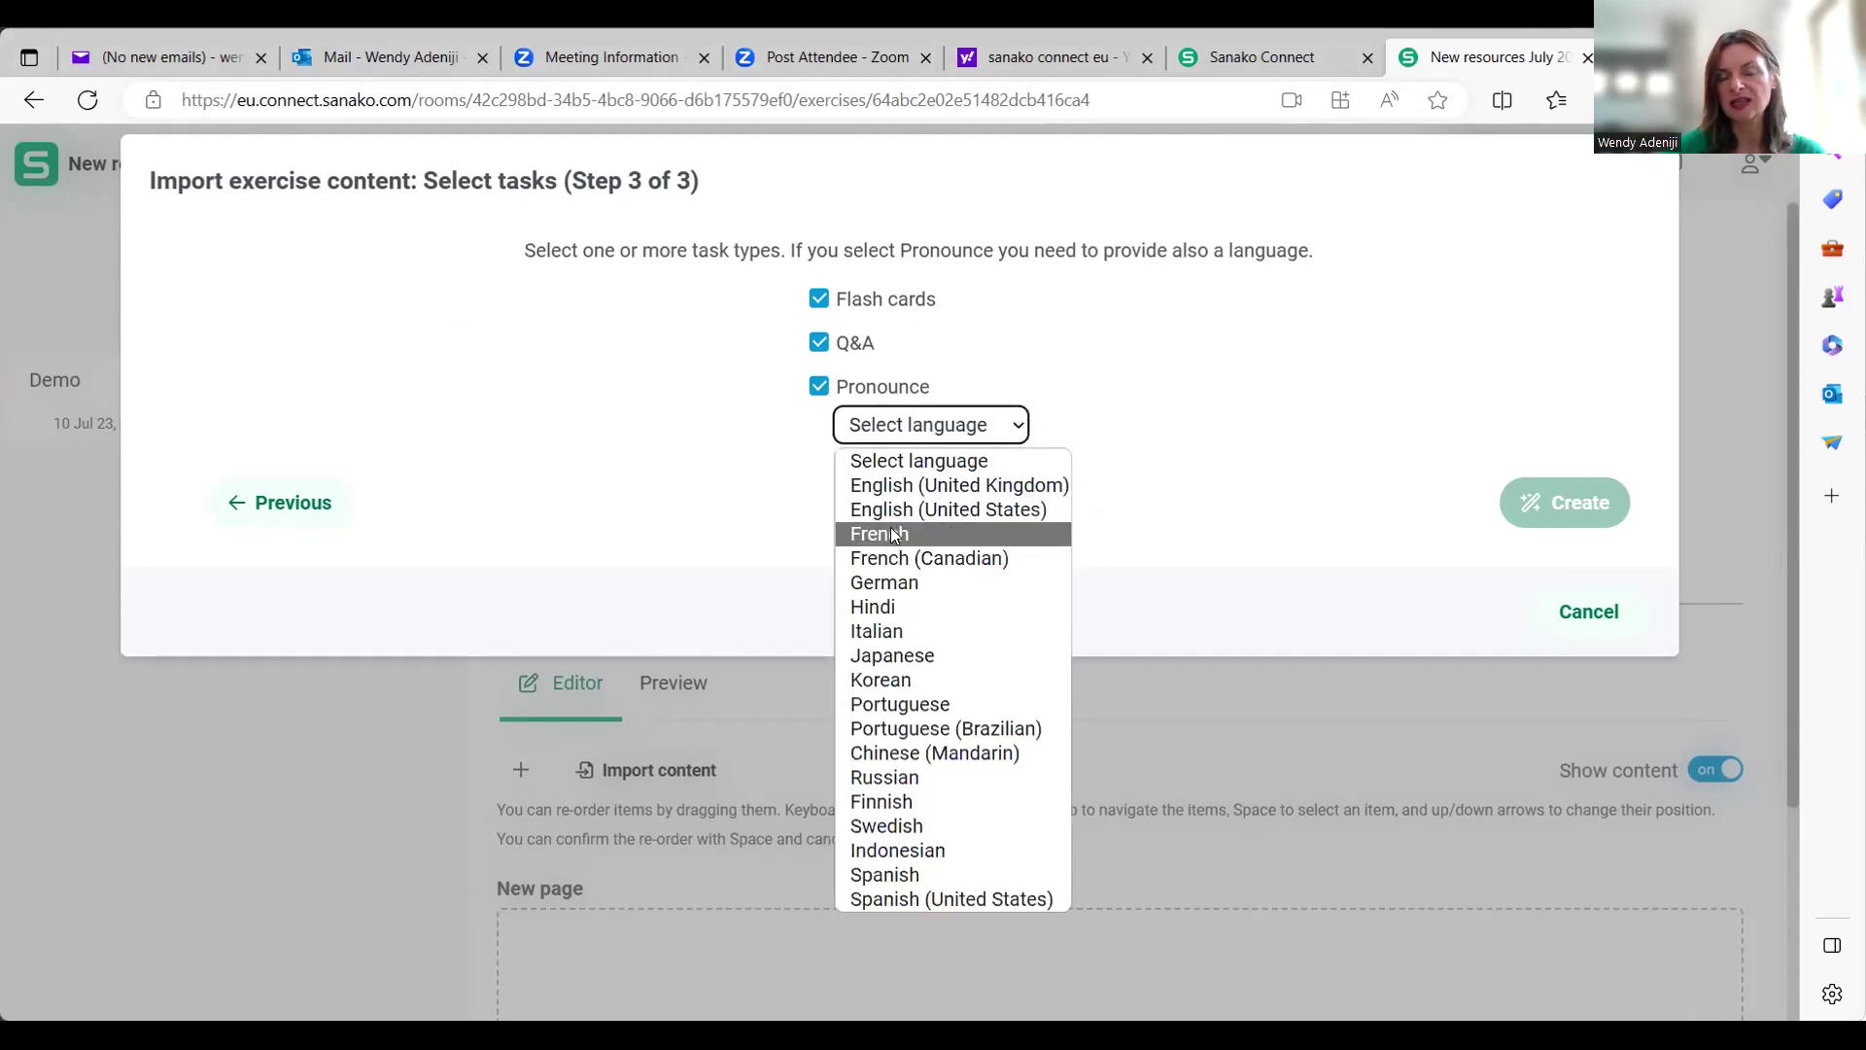
left_click(895, 535)
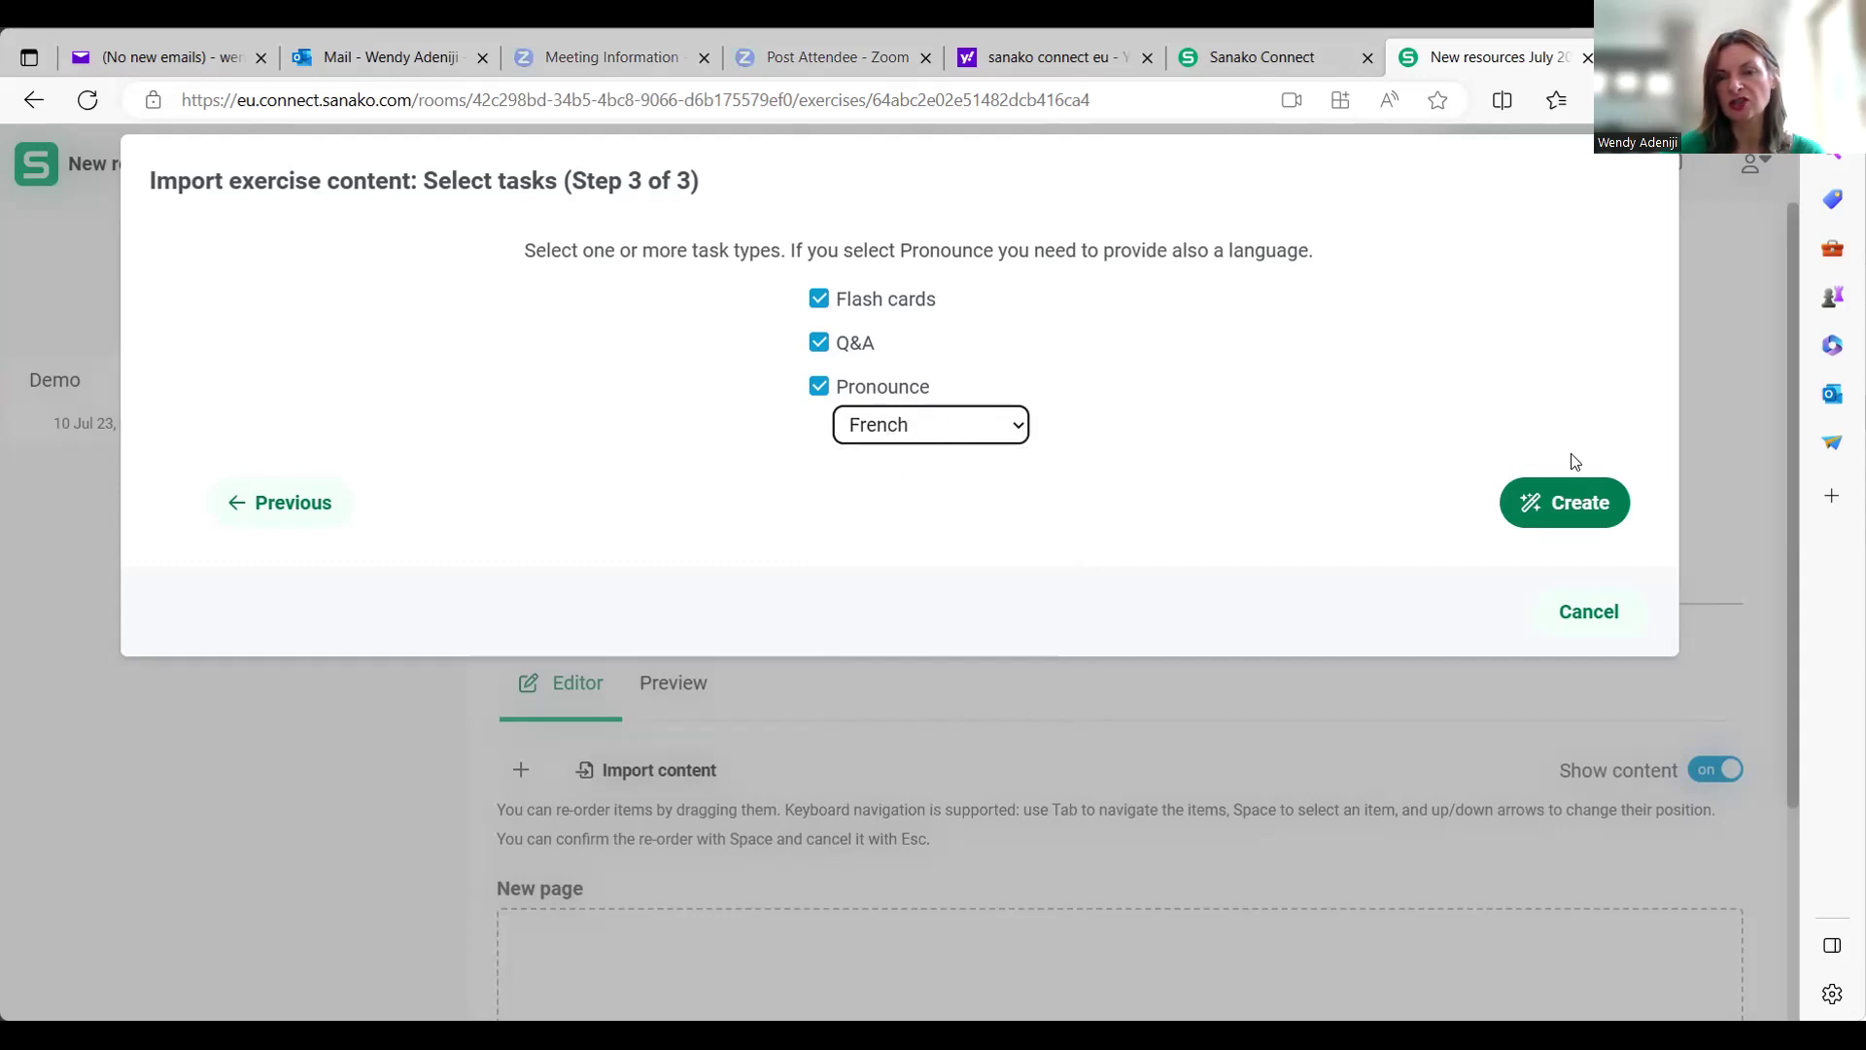
left_click(1566, 498)
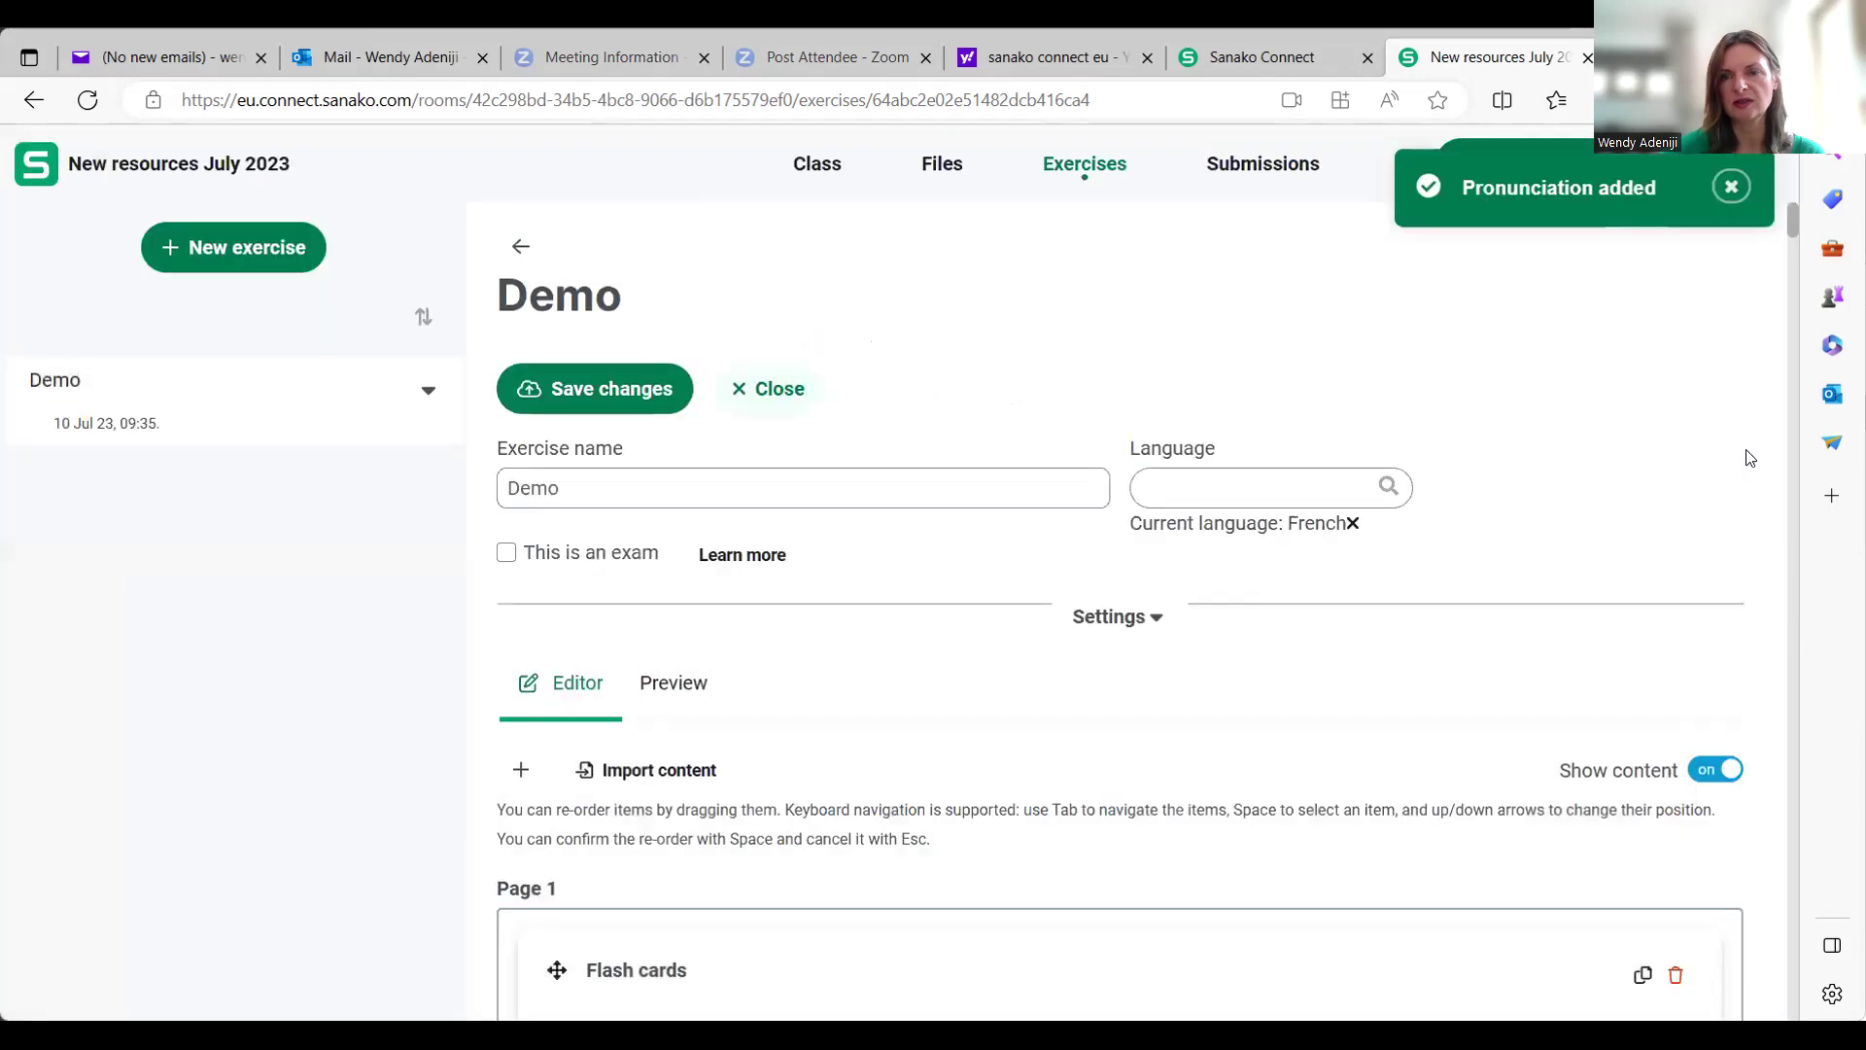
Step: Preview the exercise, check the answer "Je fais" on the "I do / I'm doing" flash card, and advance to the third card
left_click(677, 696)
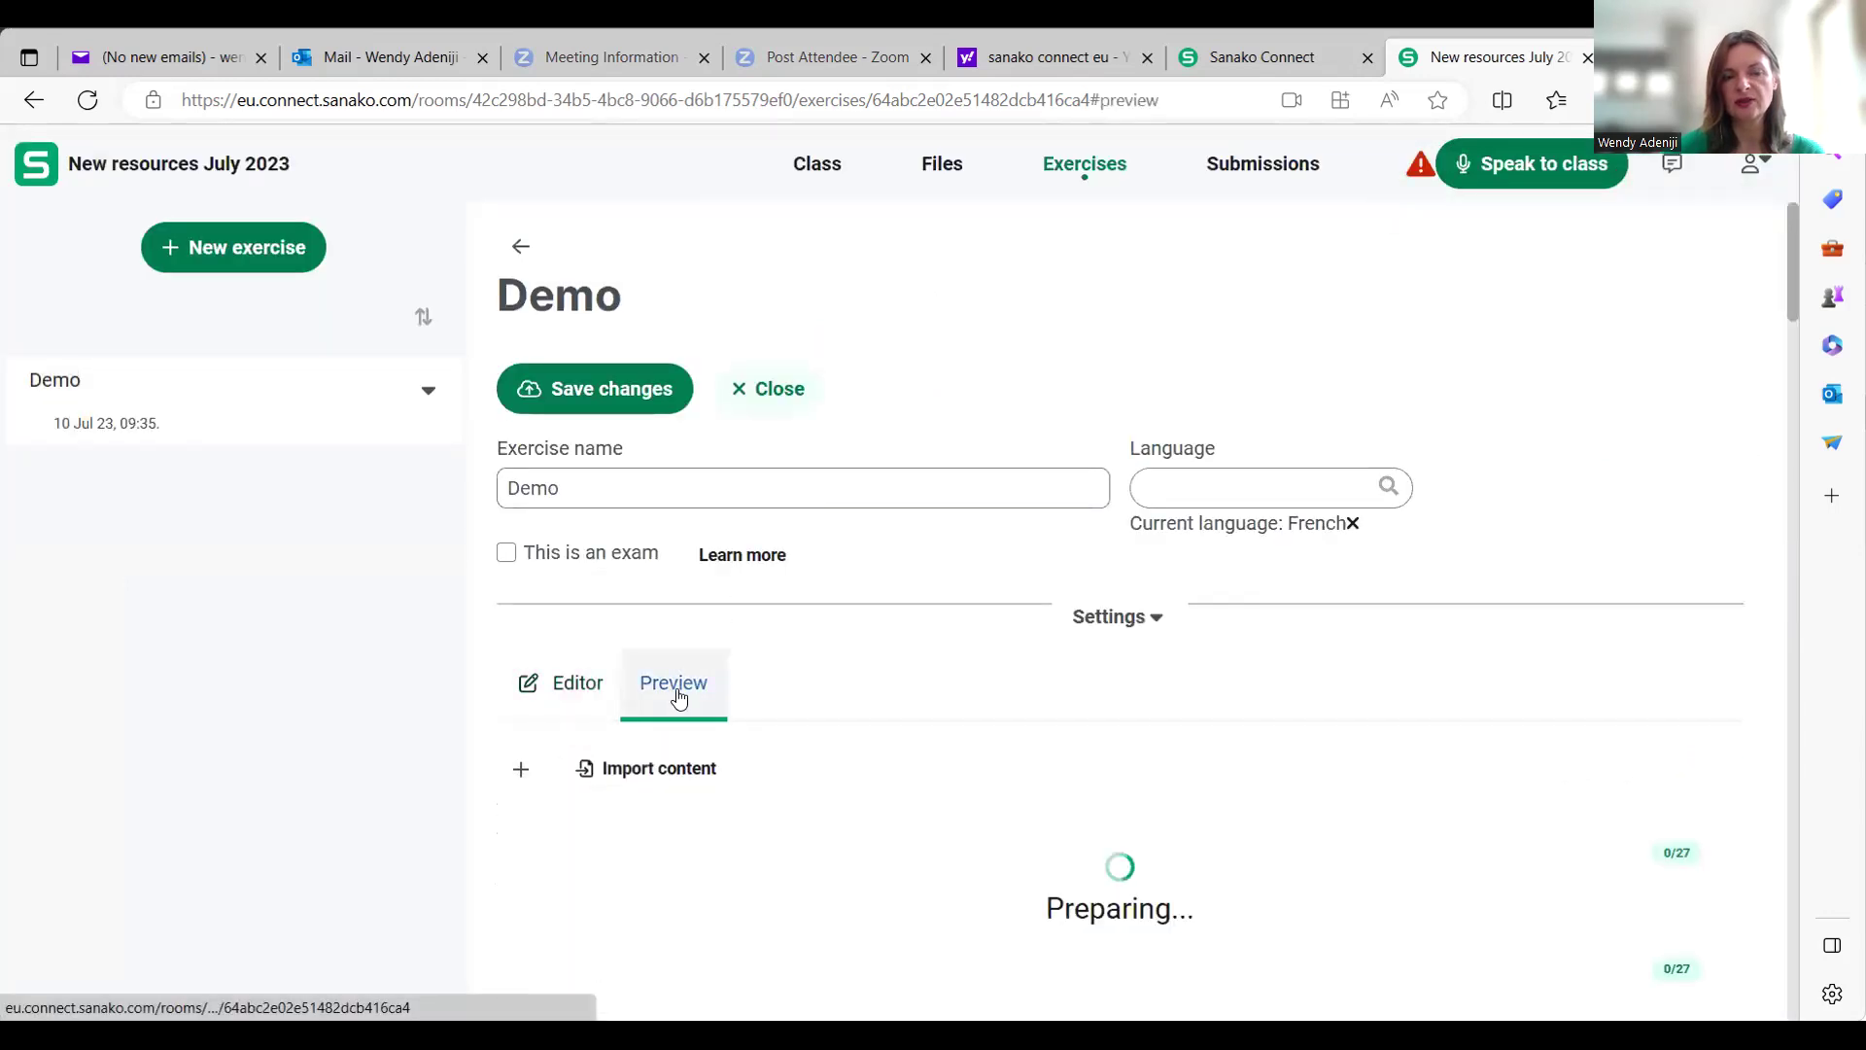
scroll(1437, 696, "down", 4)
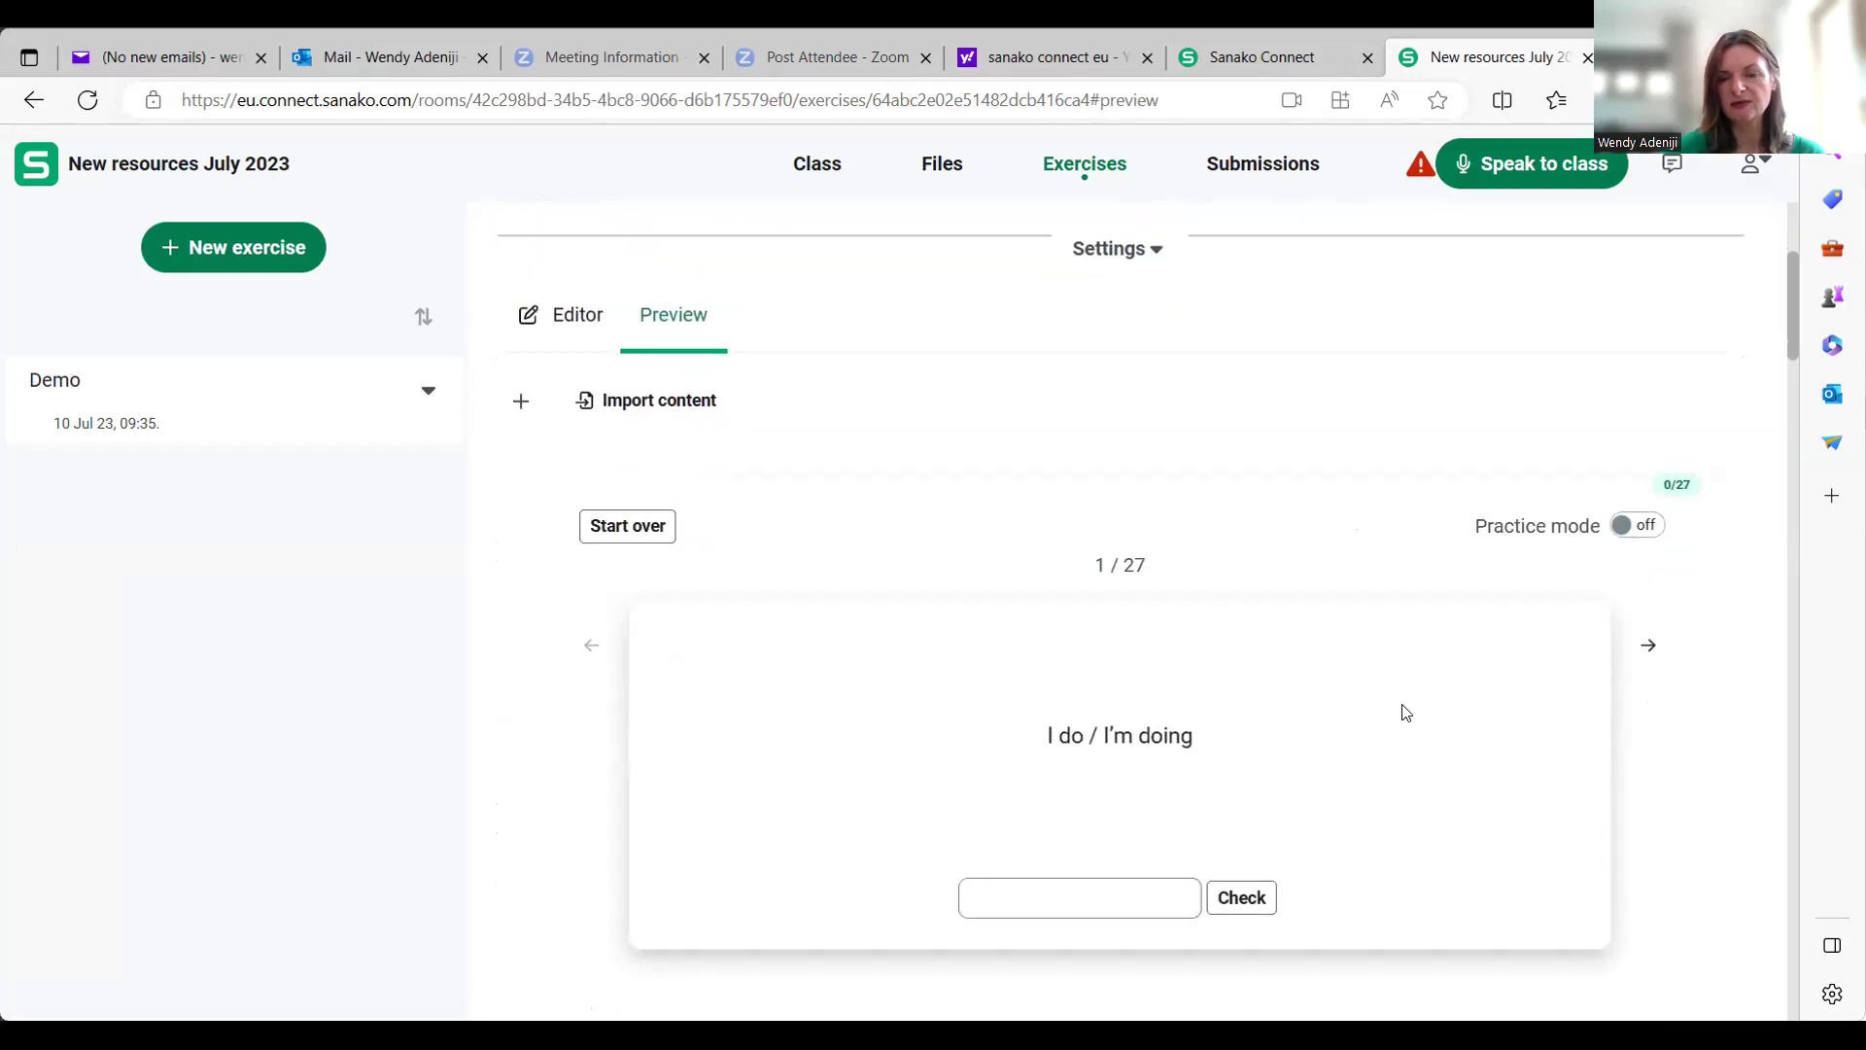
left_click(1112, 904)
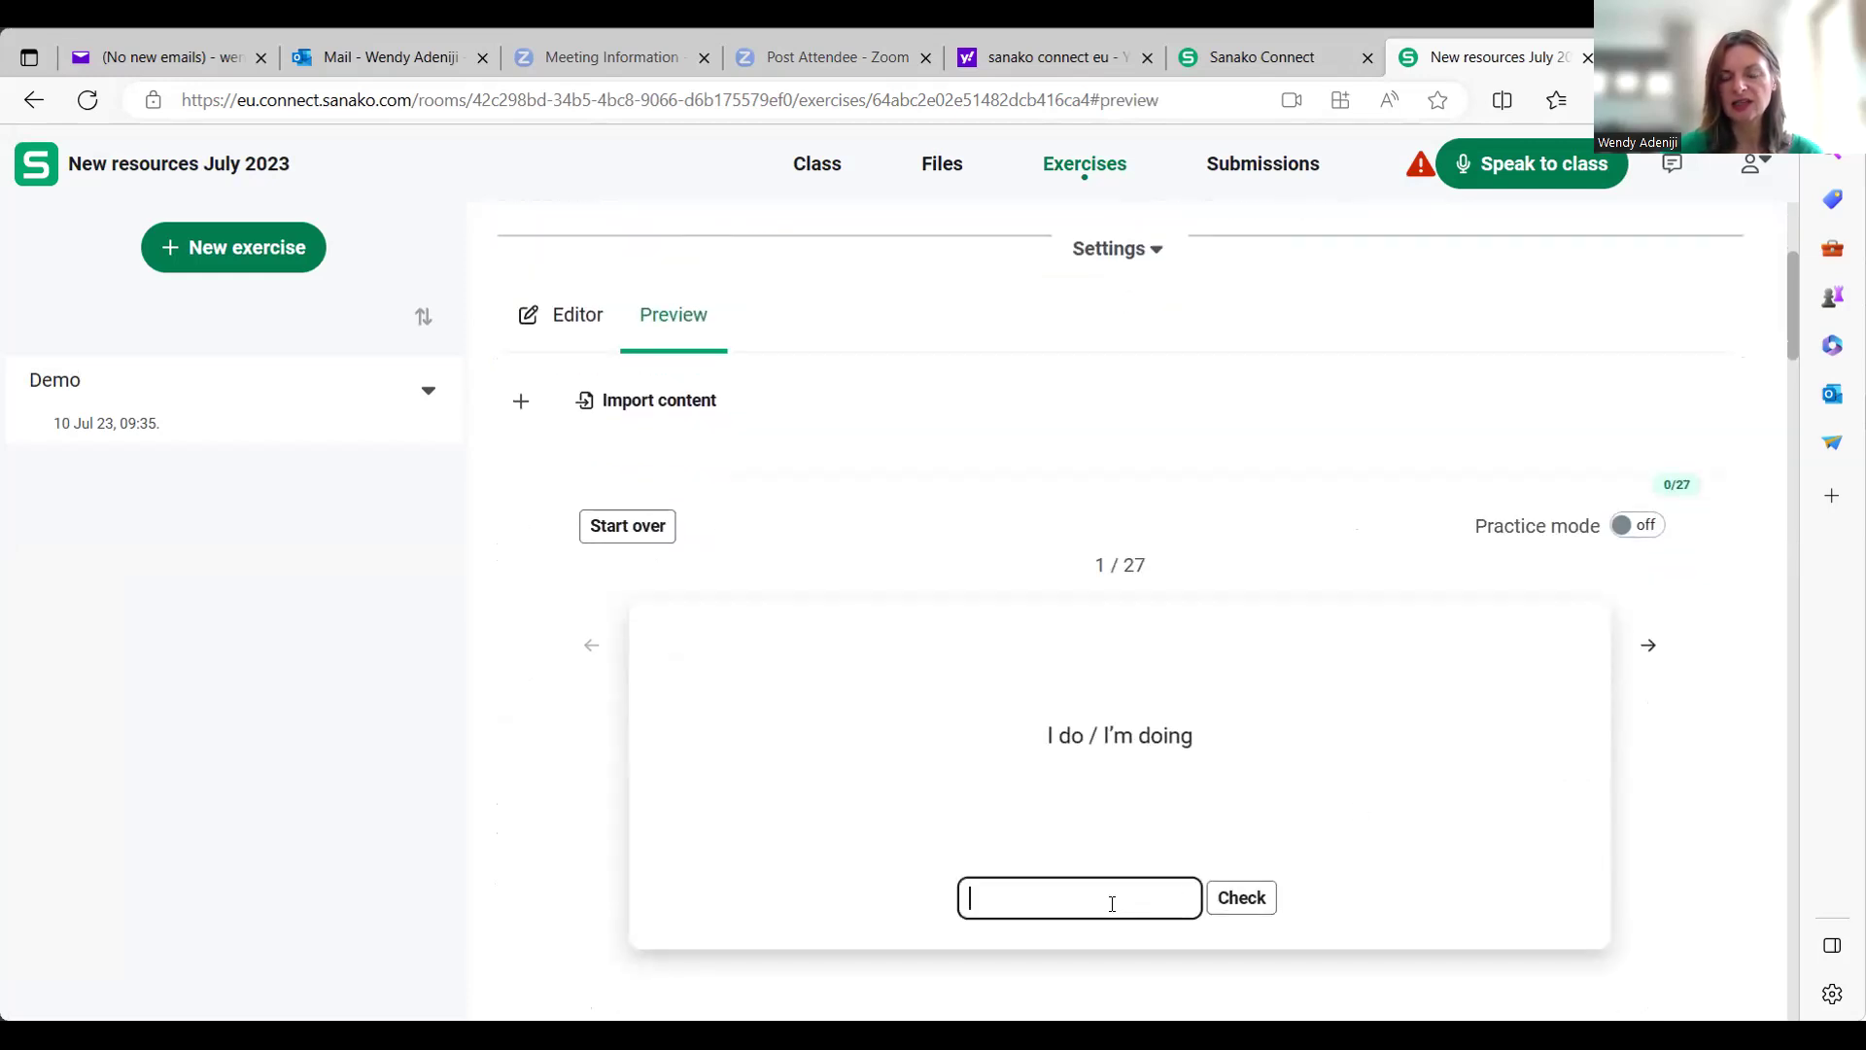
type("Je")
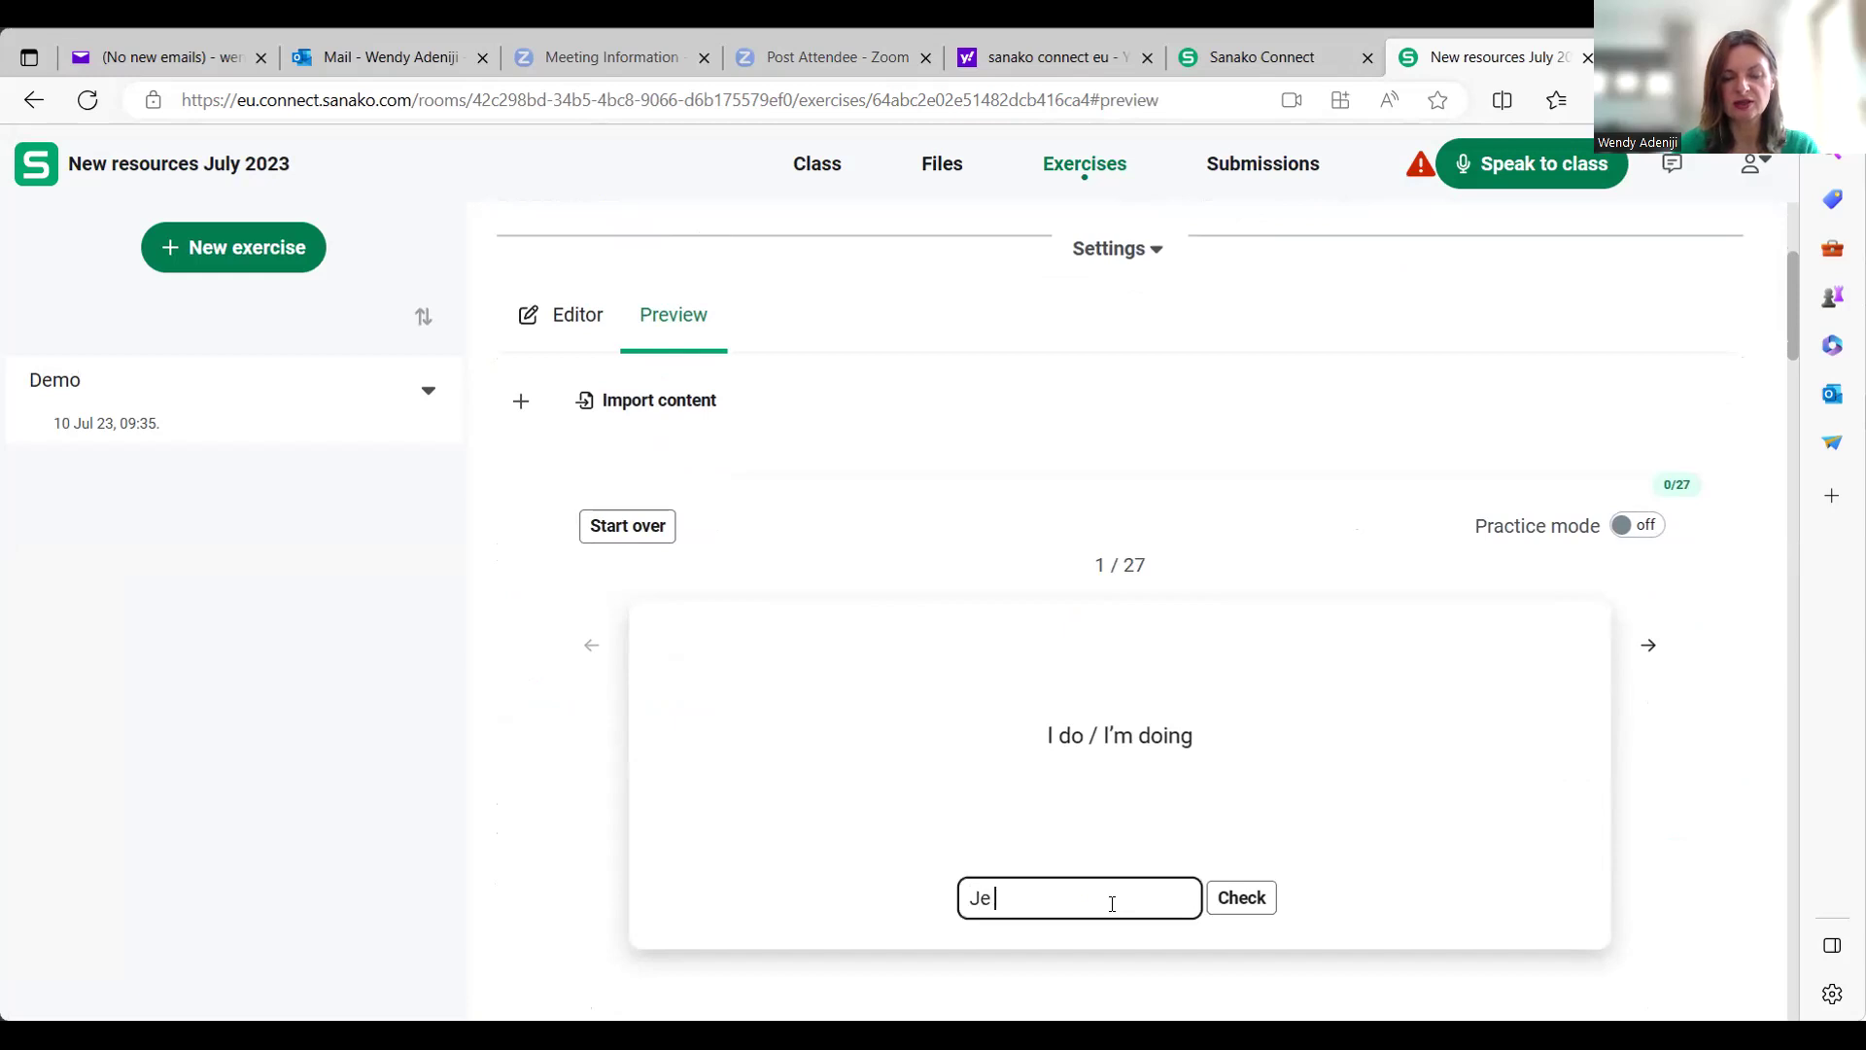
type(" fais")
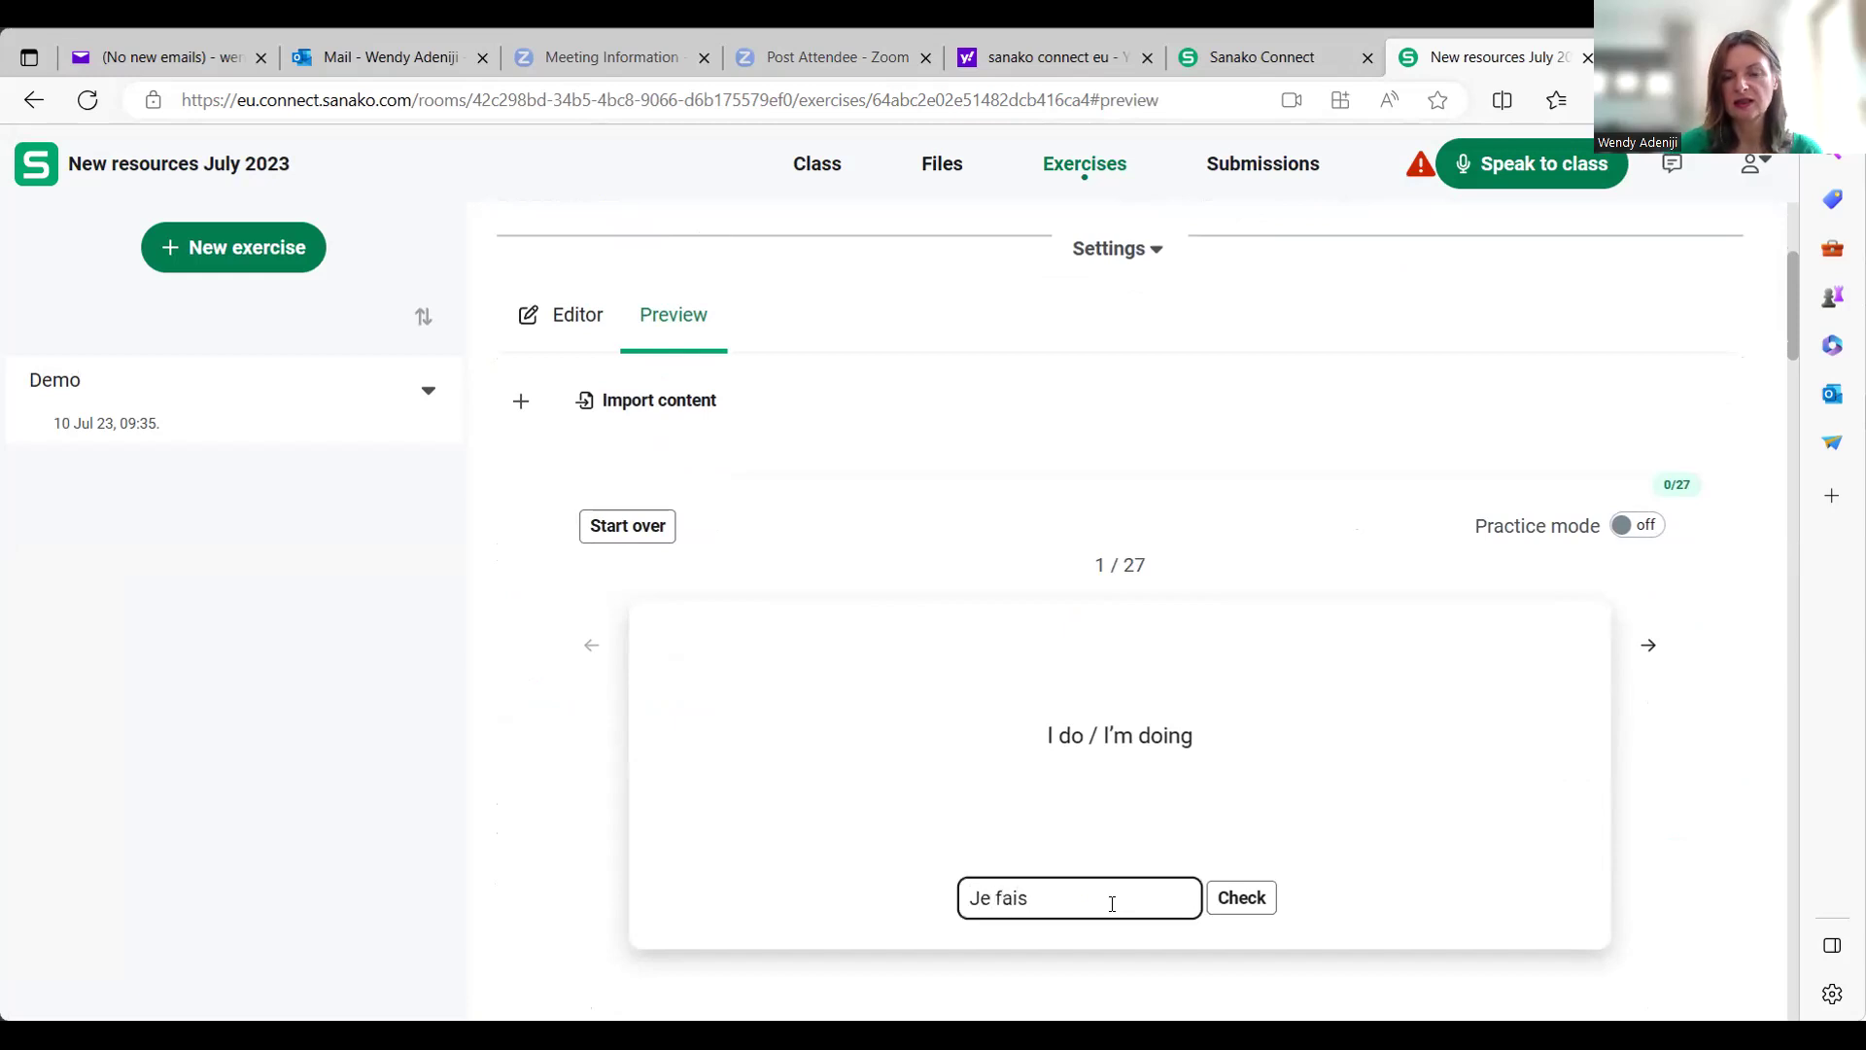
left_click(1243, 899)
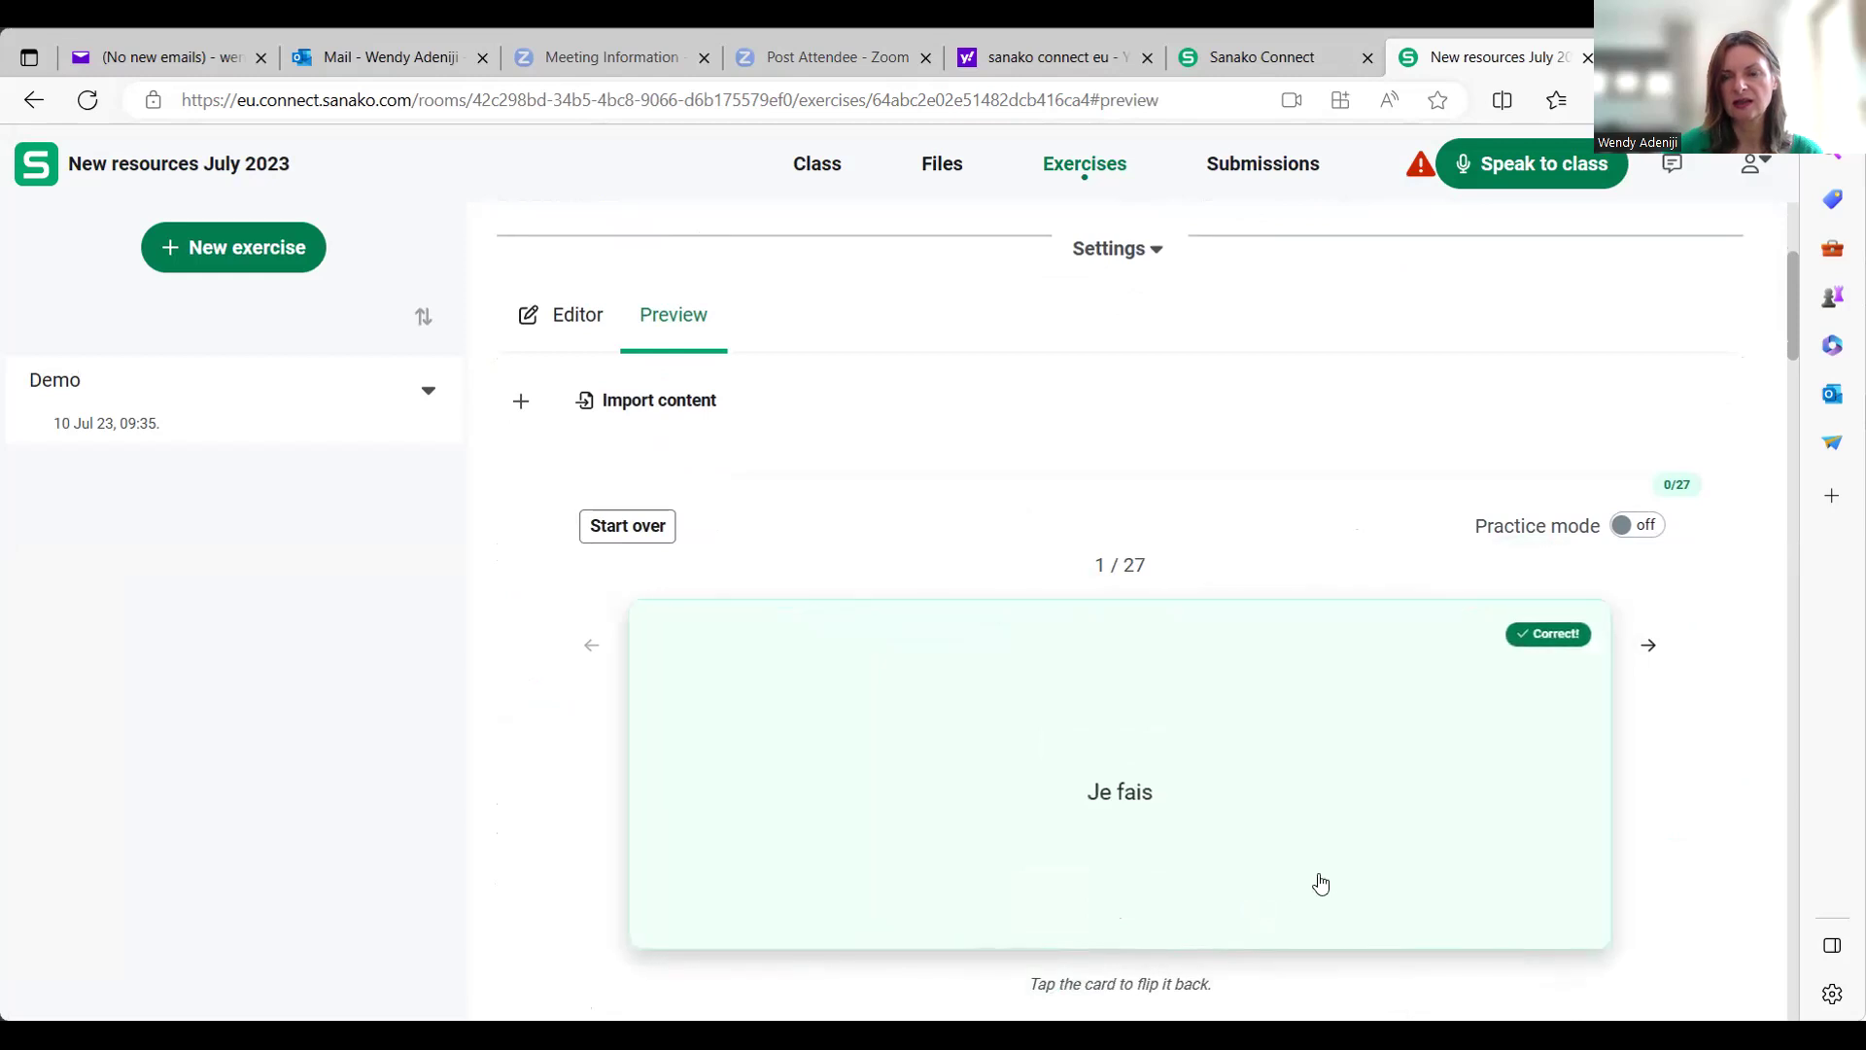
left_click(1649, 645)
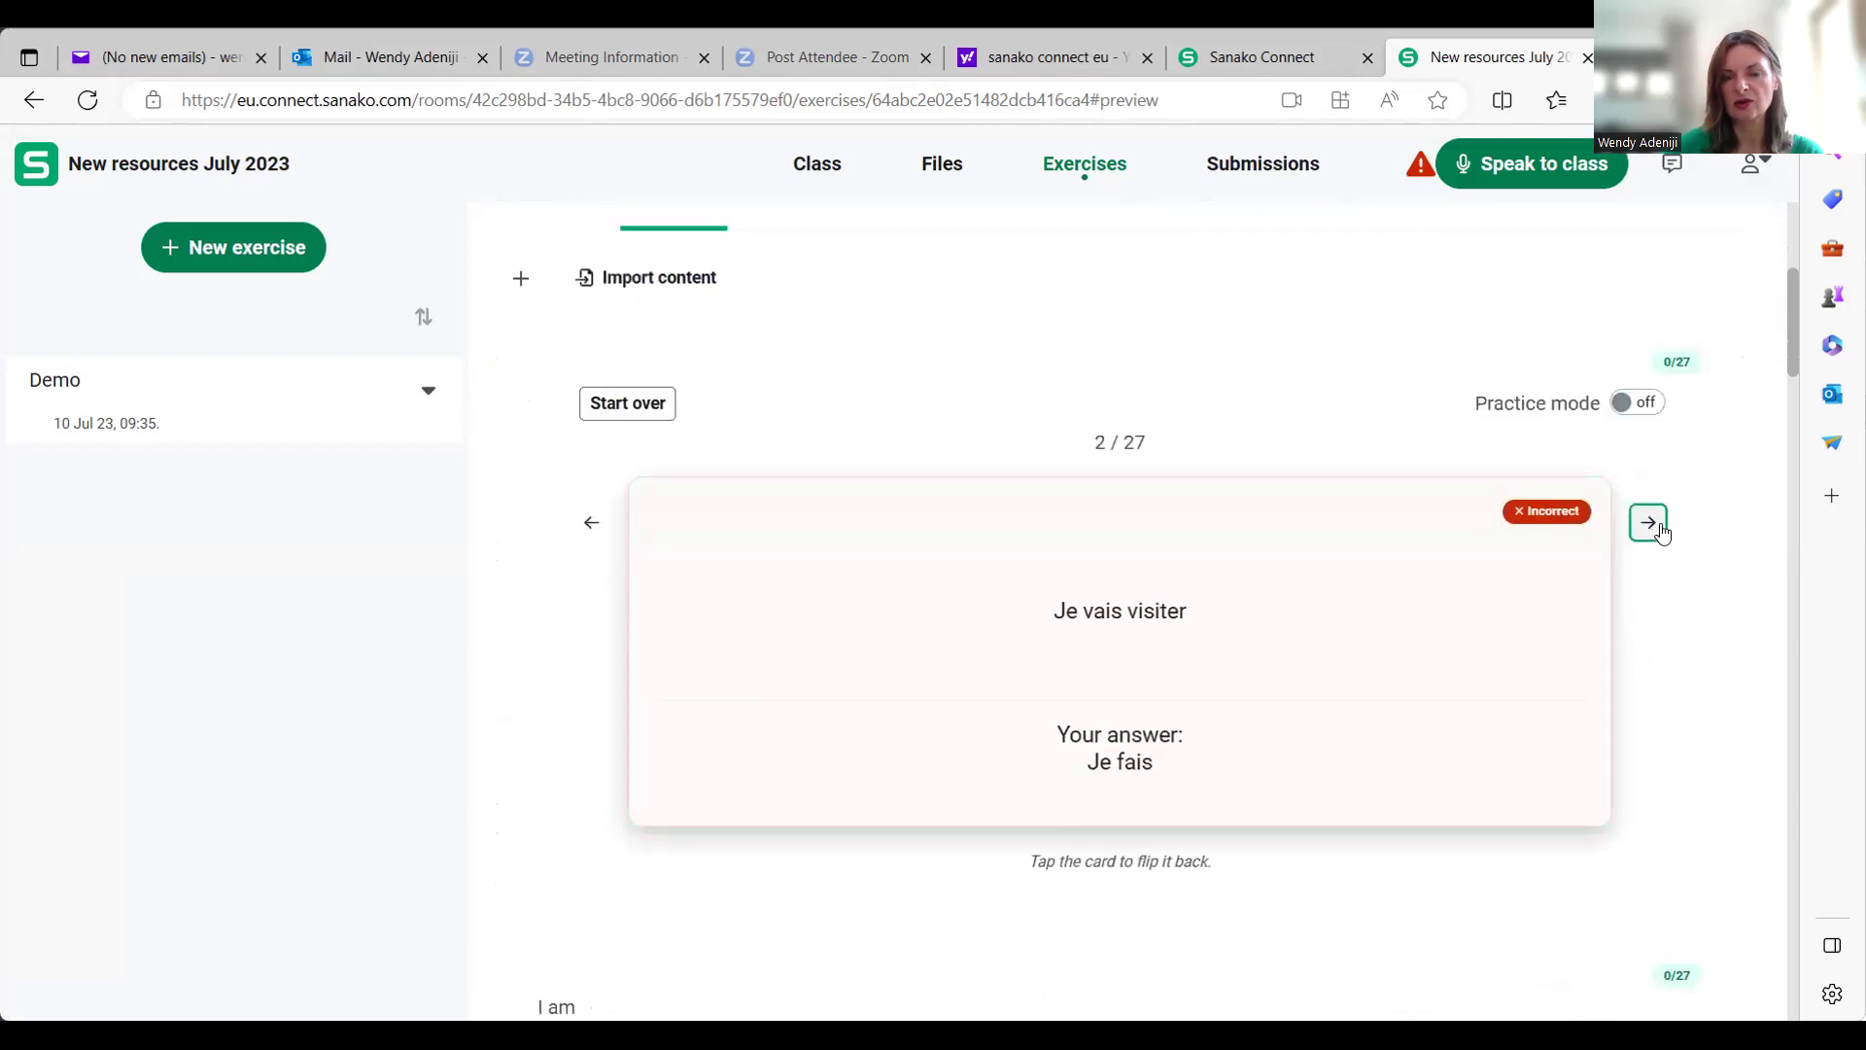
left_click(1649, 526)
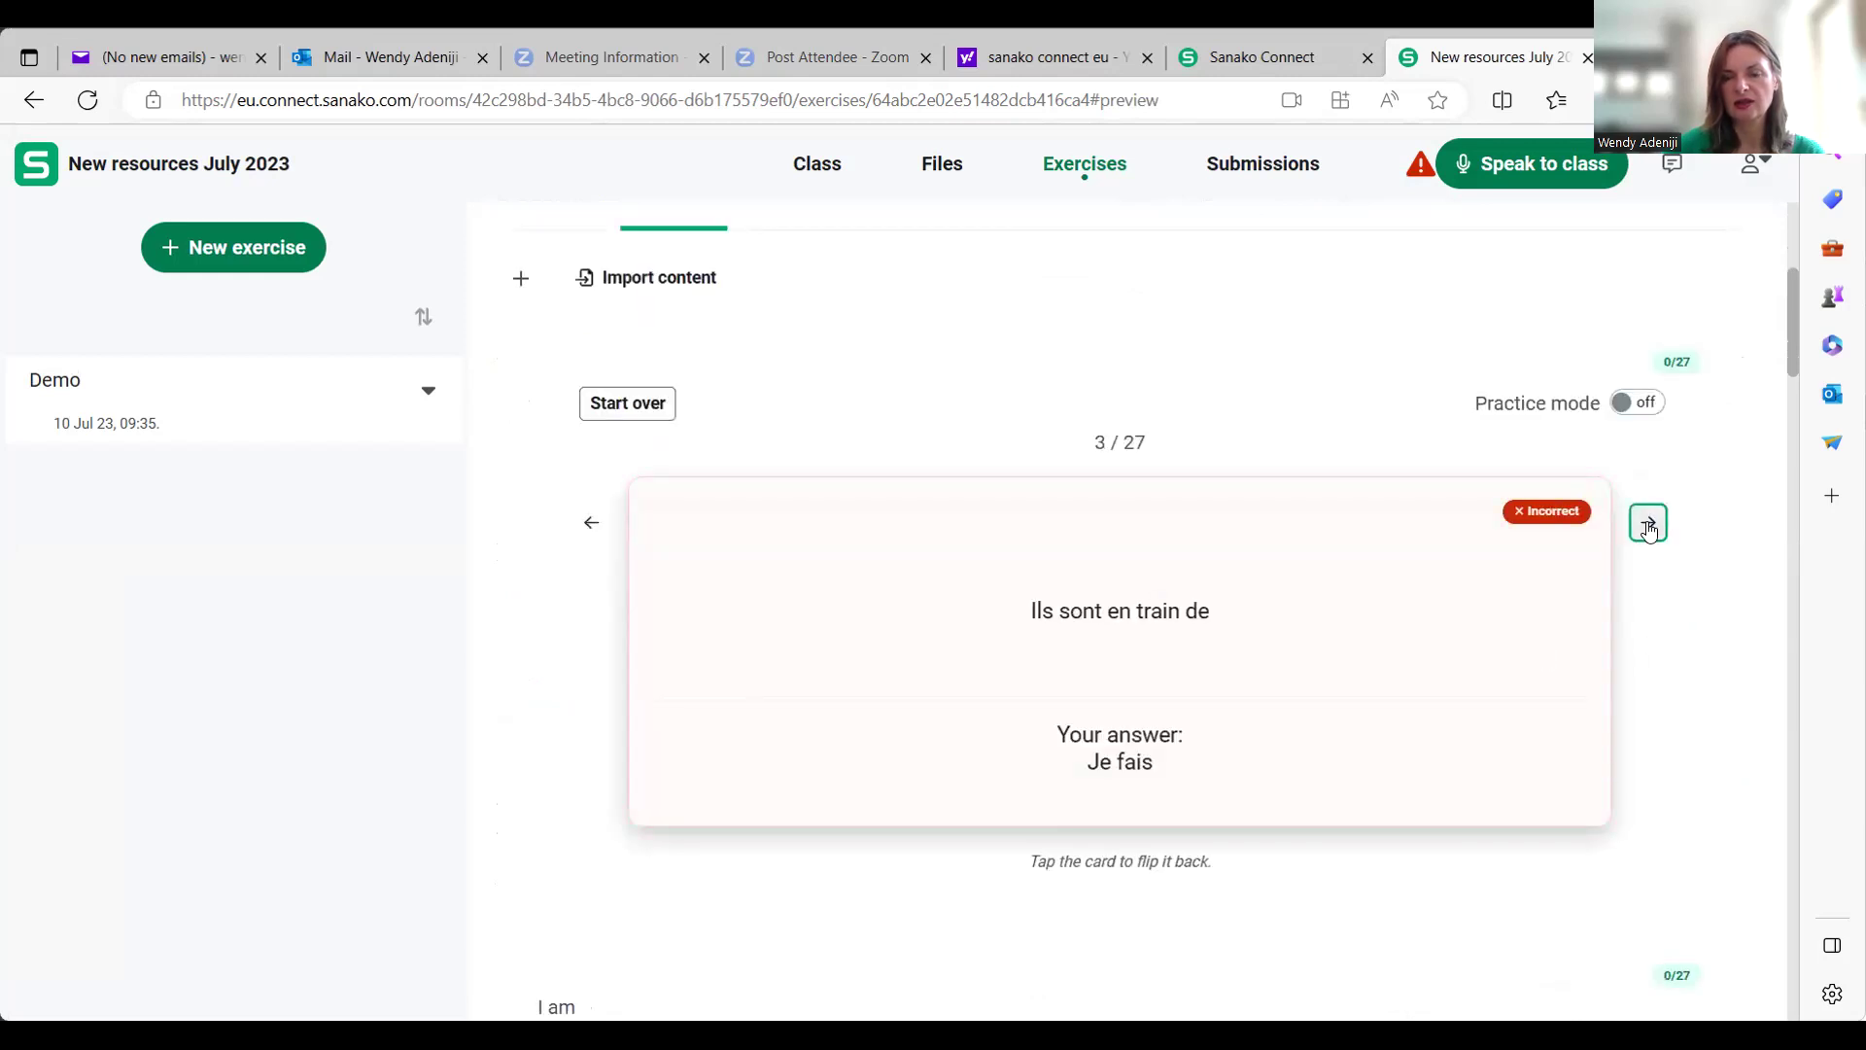
Step: Examine the Q&A questions with their correct answers and the Pronounce task in the preview, and return to the flash cards
scroll(1529, 767, "down", 1)
scroll(1448, 813, "down", 1)
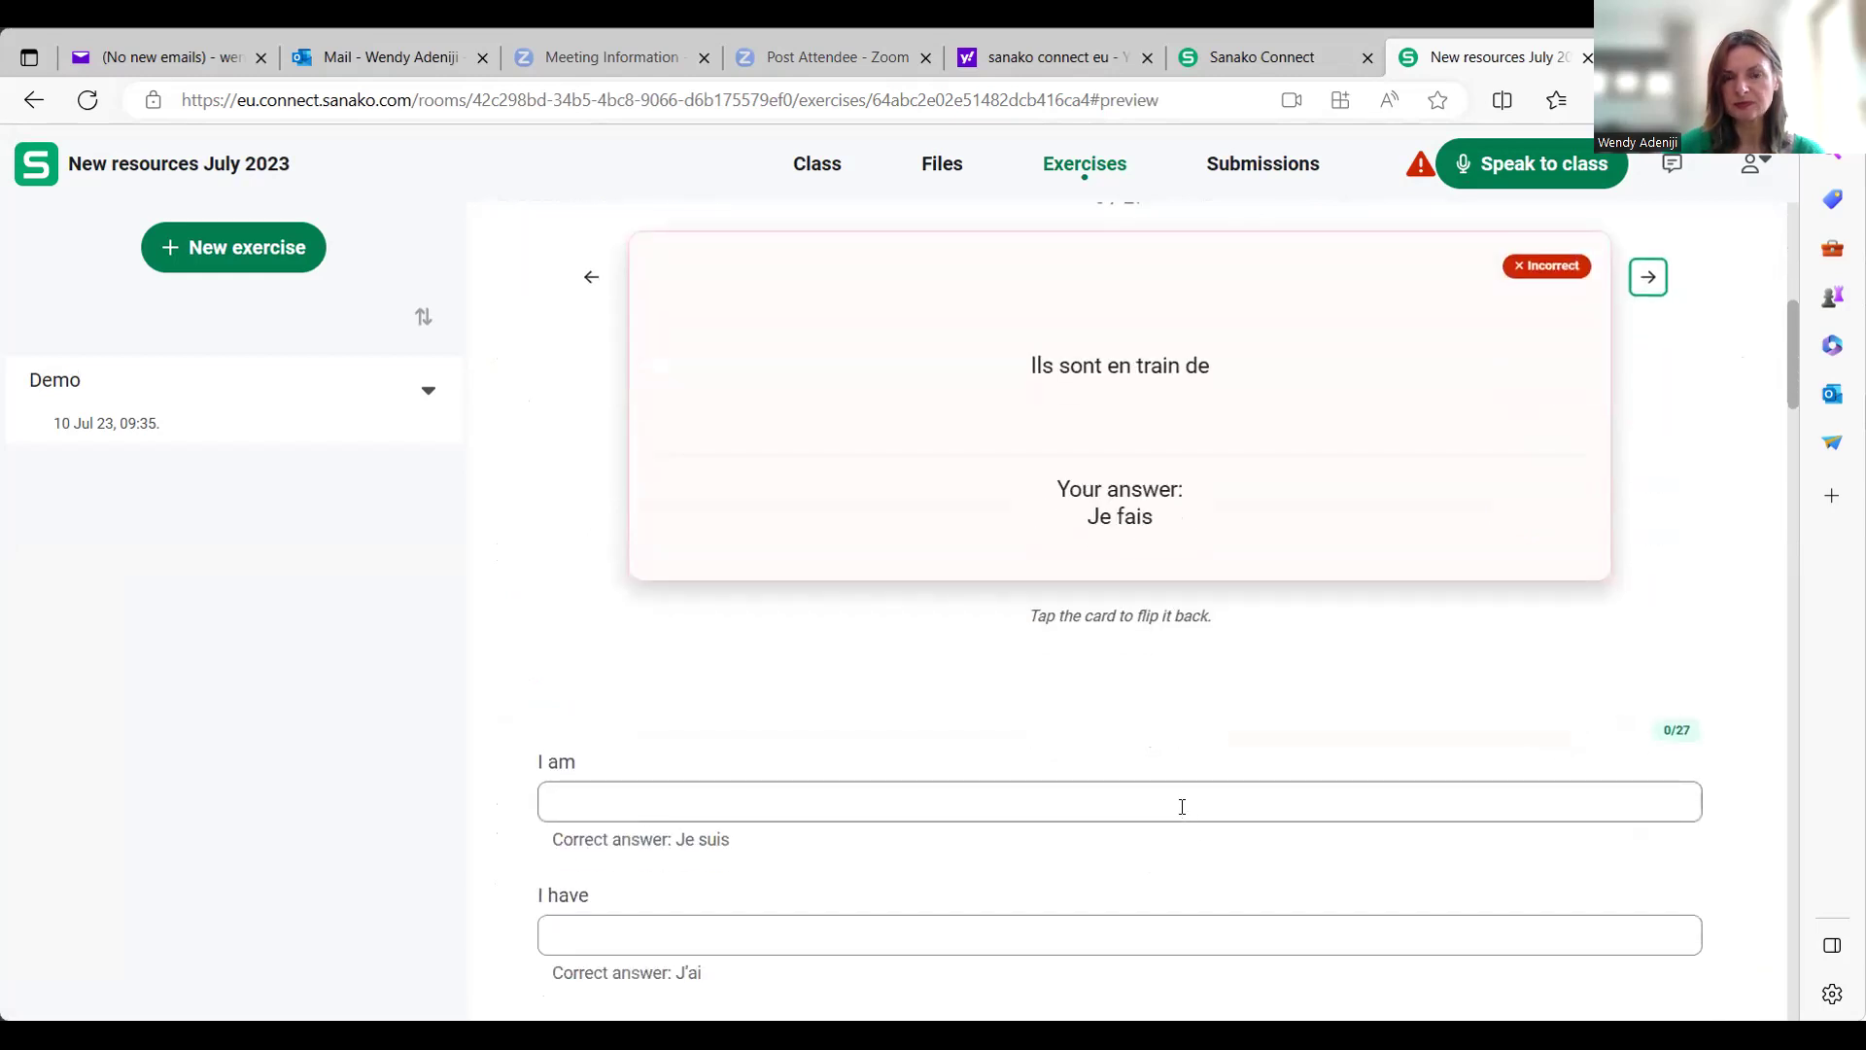
left_click(729, 810)
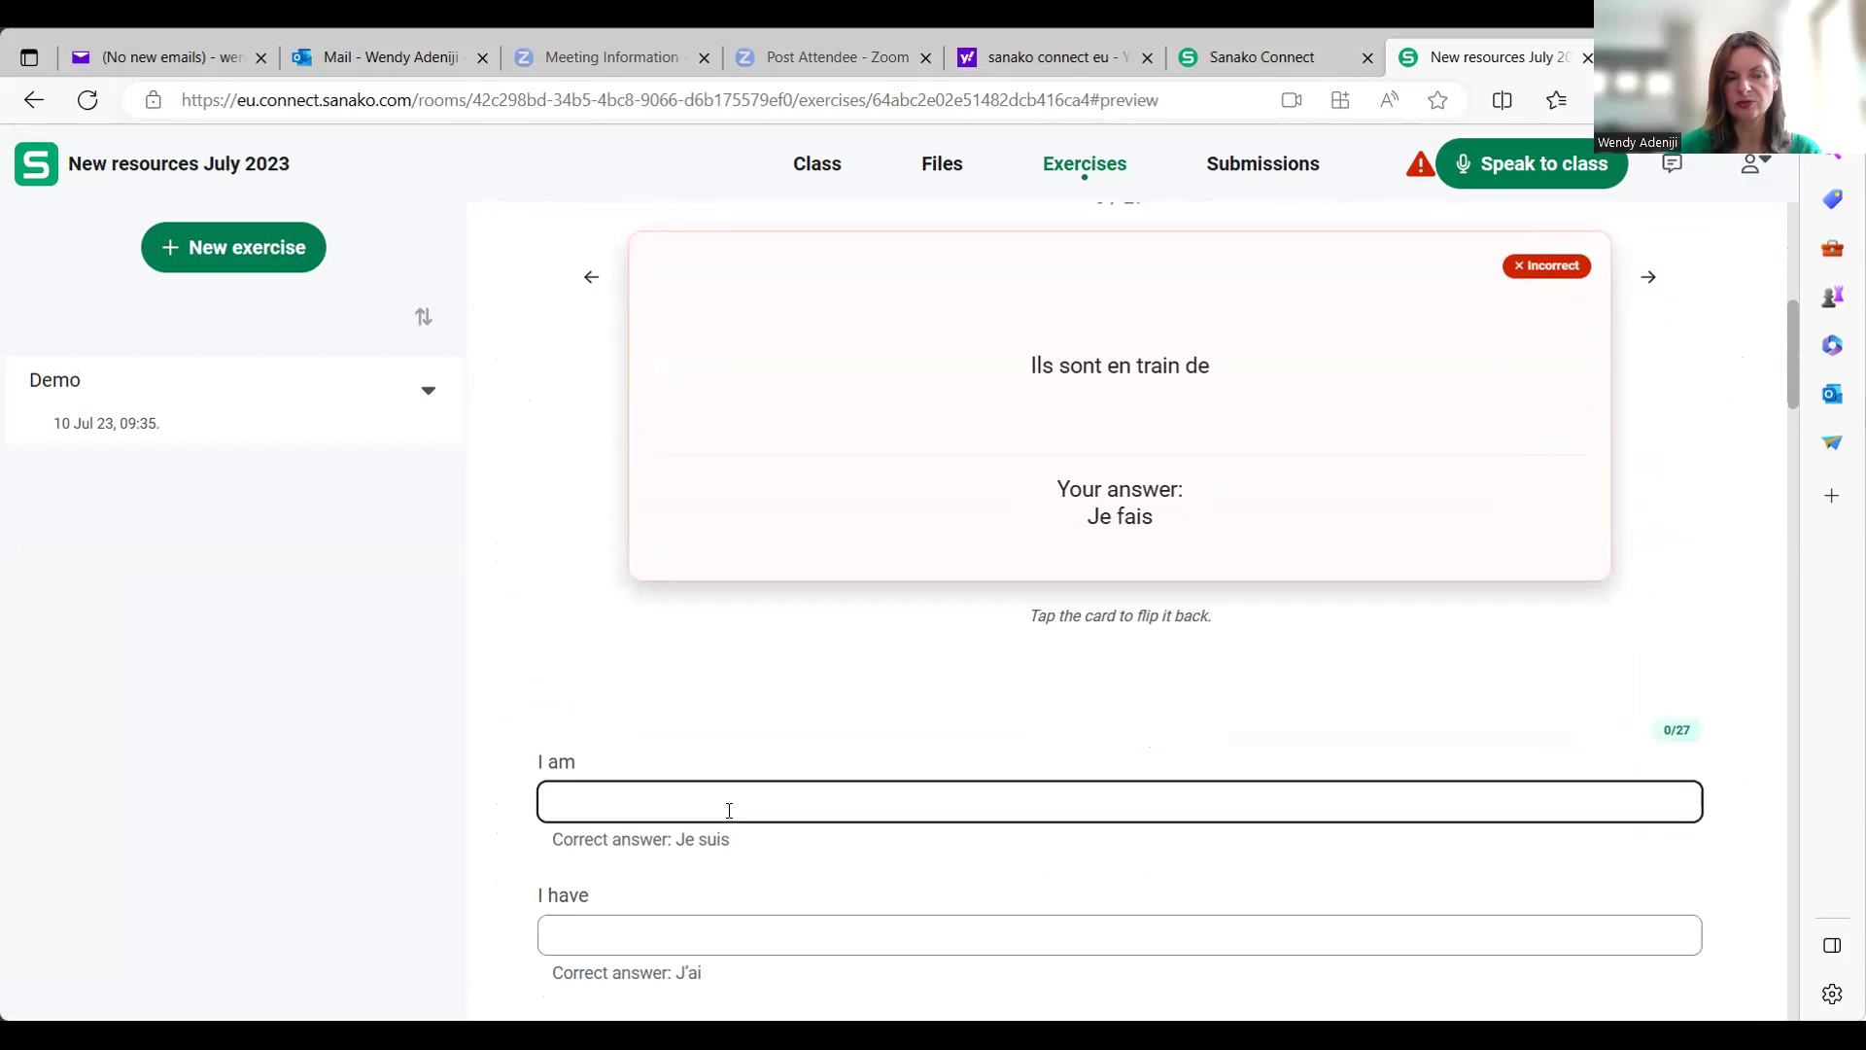
scroll(729, 810, "down", 2)
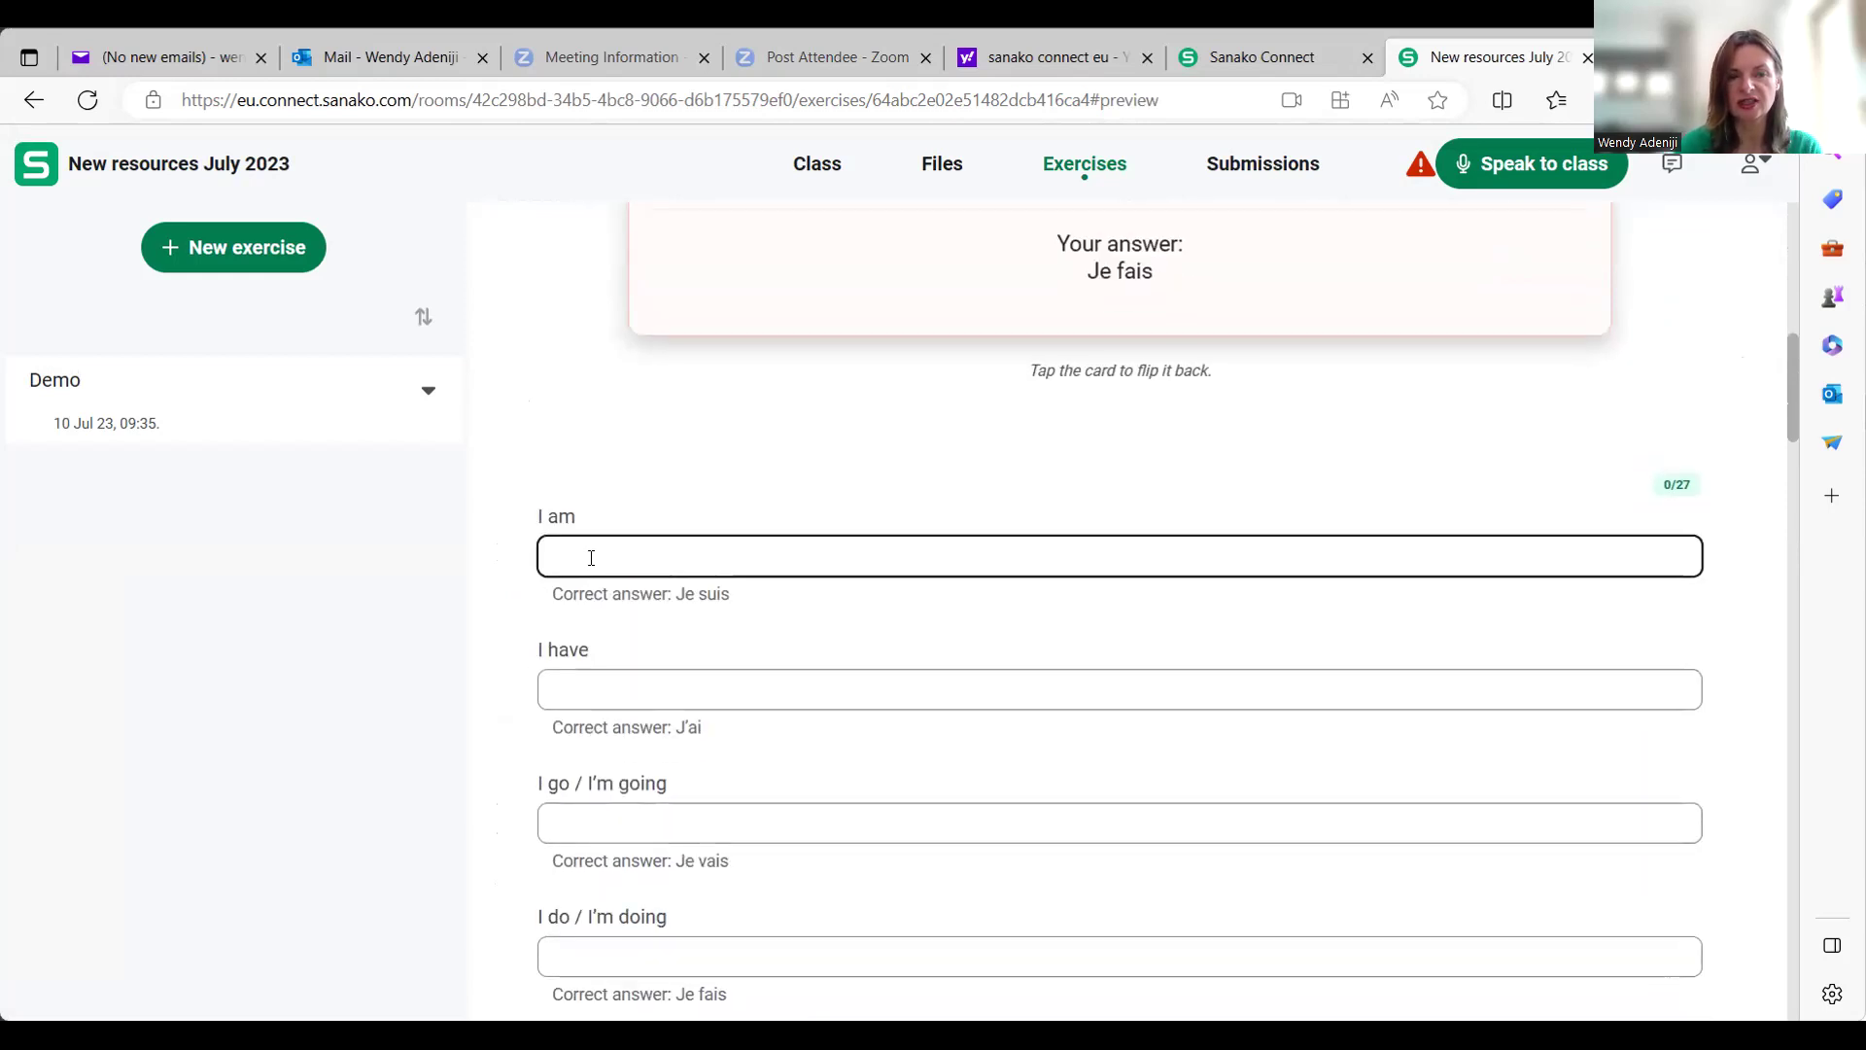
scroll(666, 534, "down", 1)
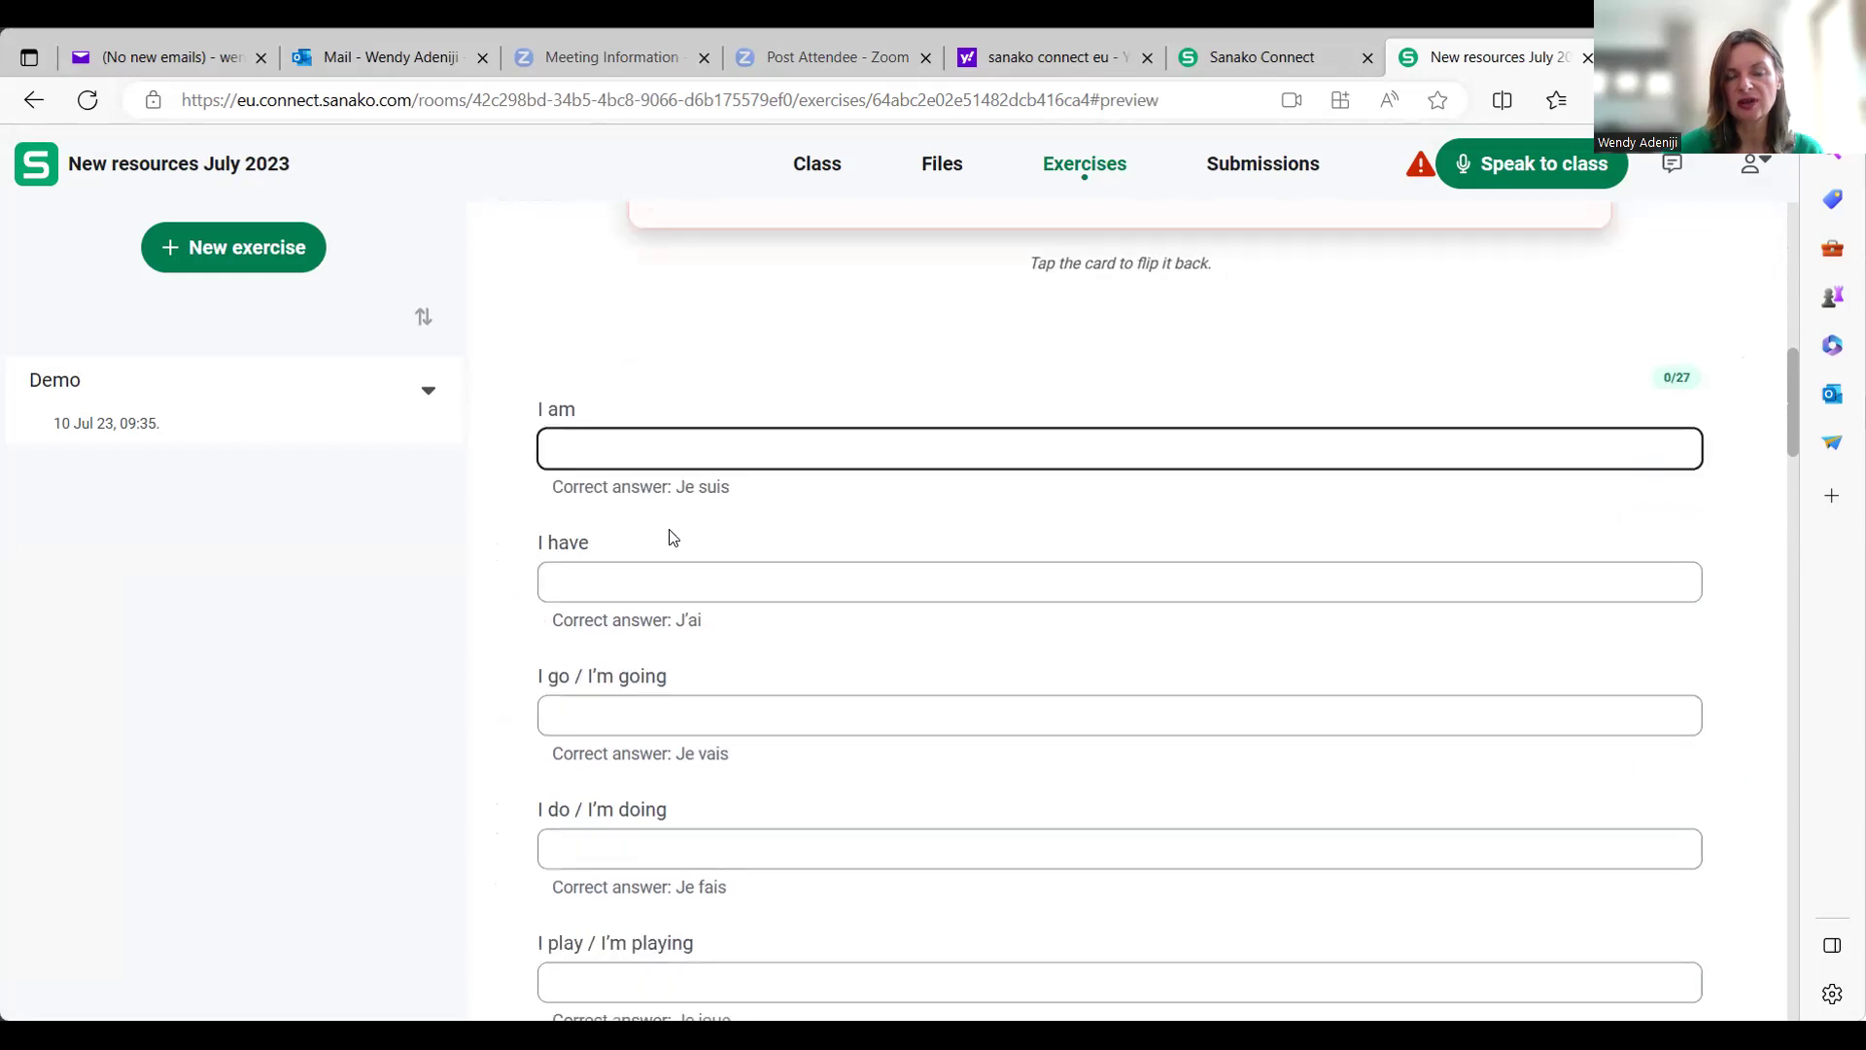
scroll(690, 640, "down", 1)
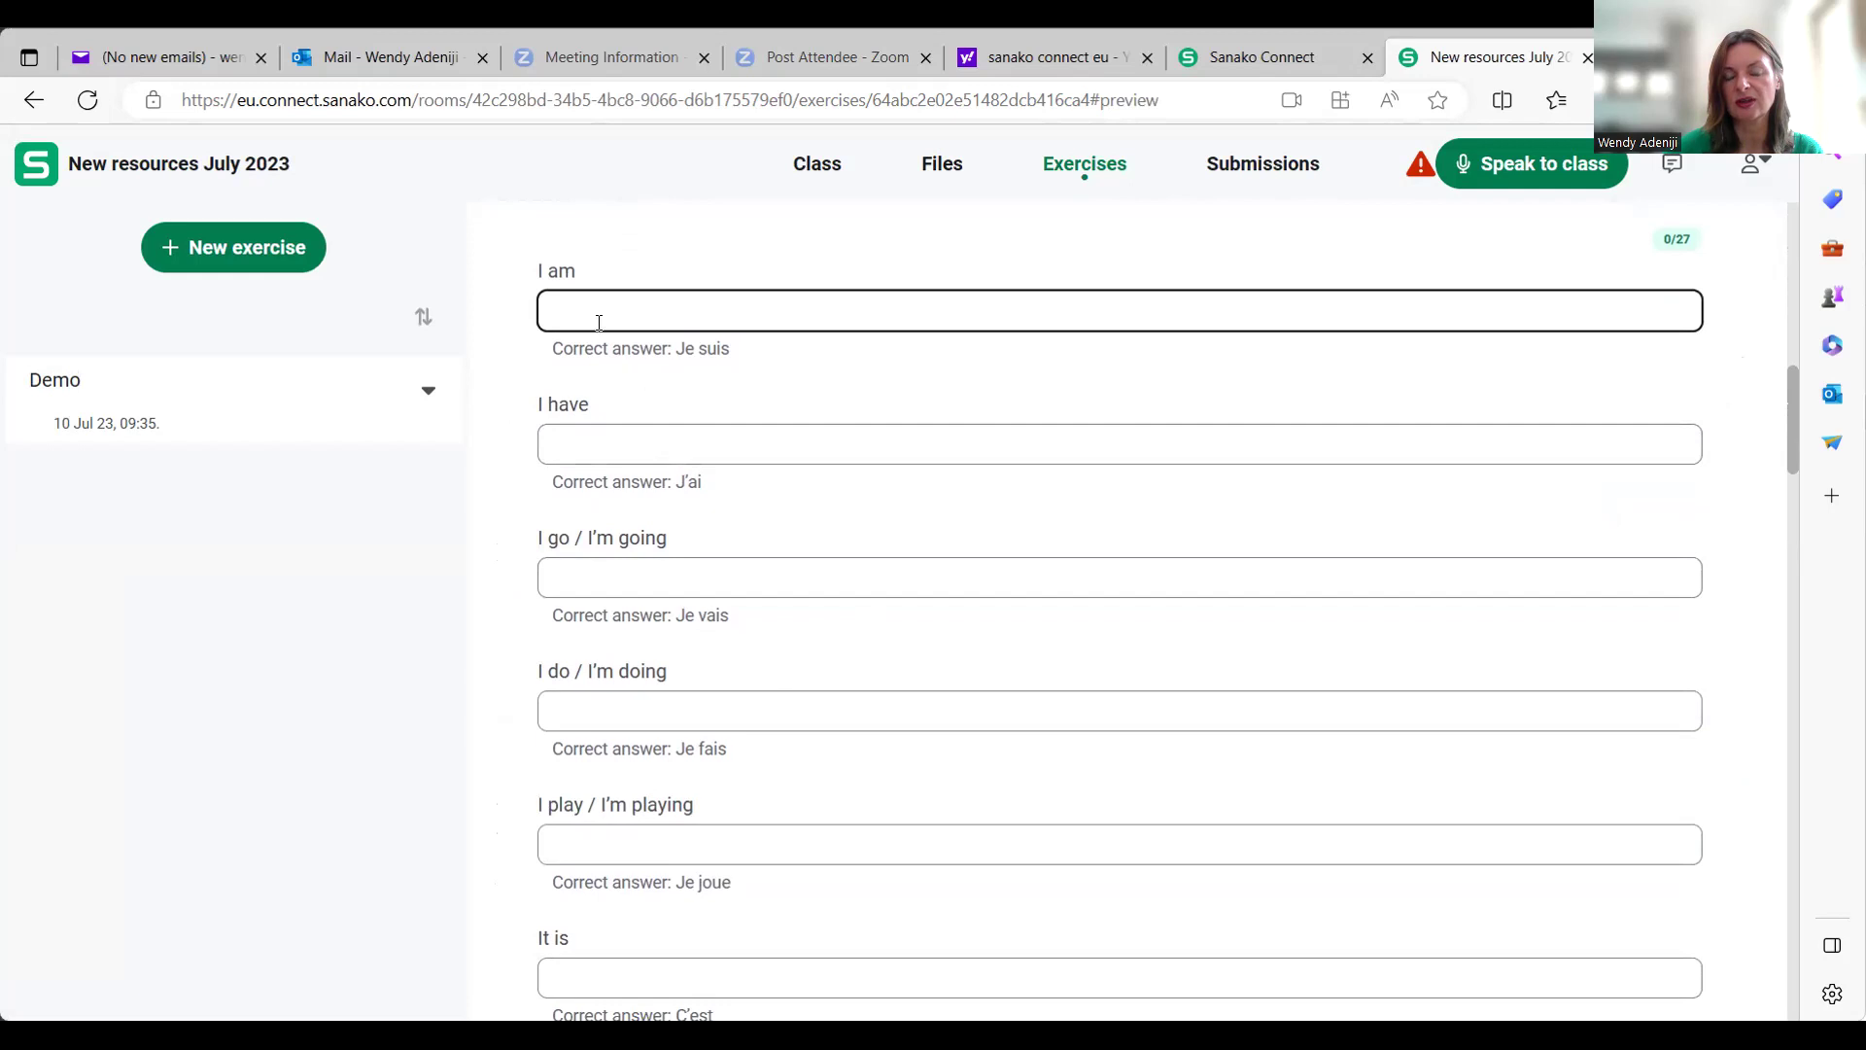
scroll(750, 558, "down", 2)
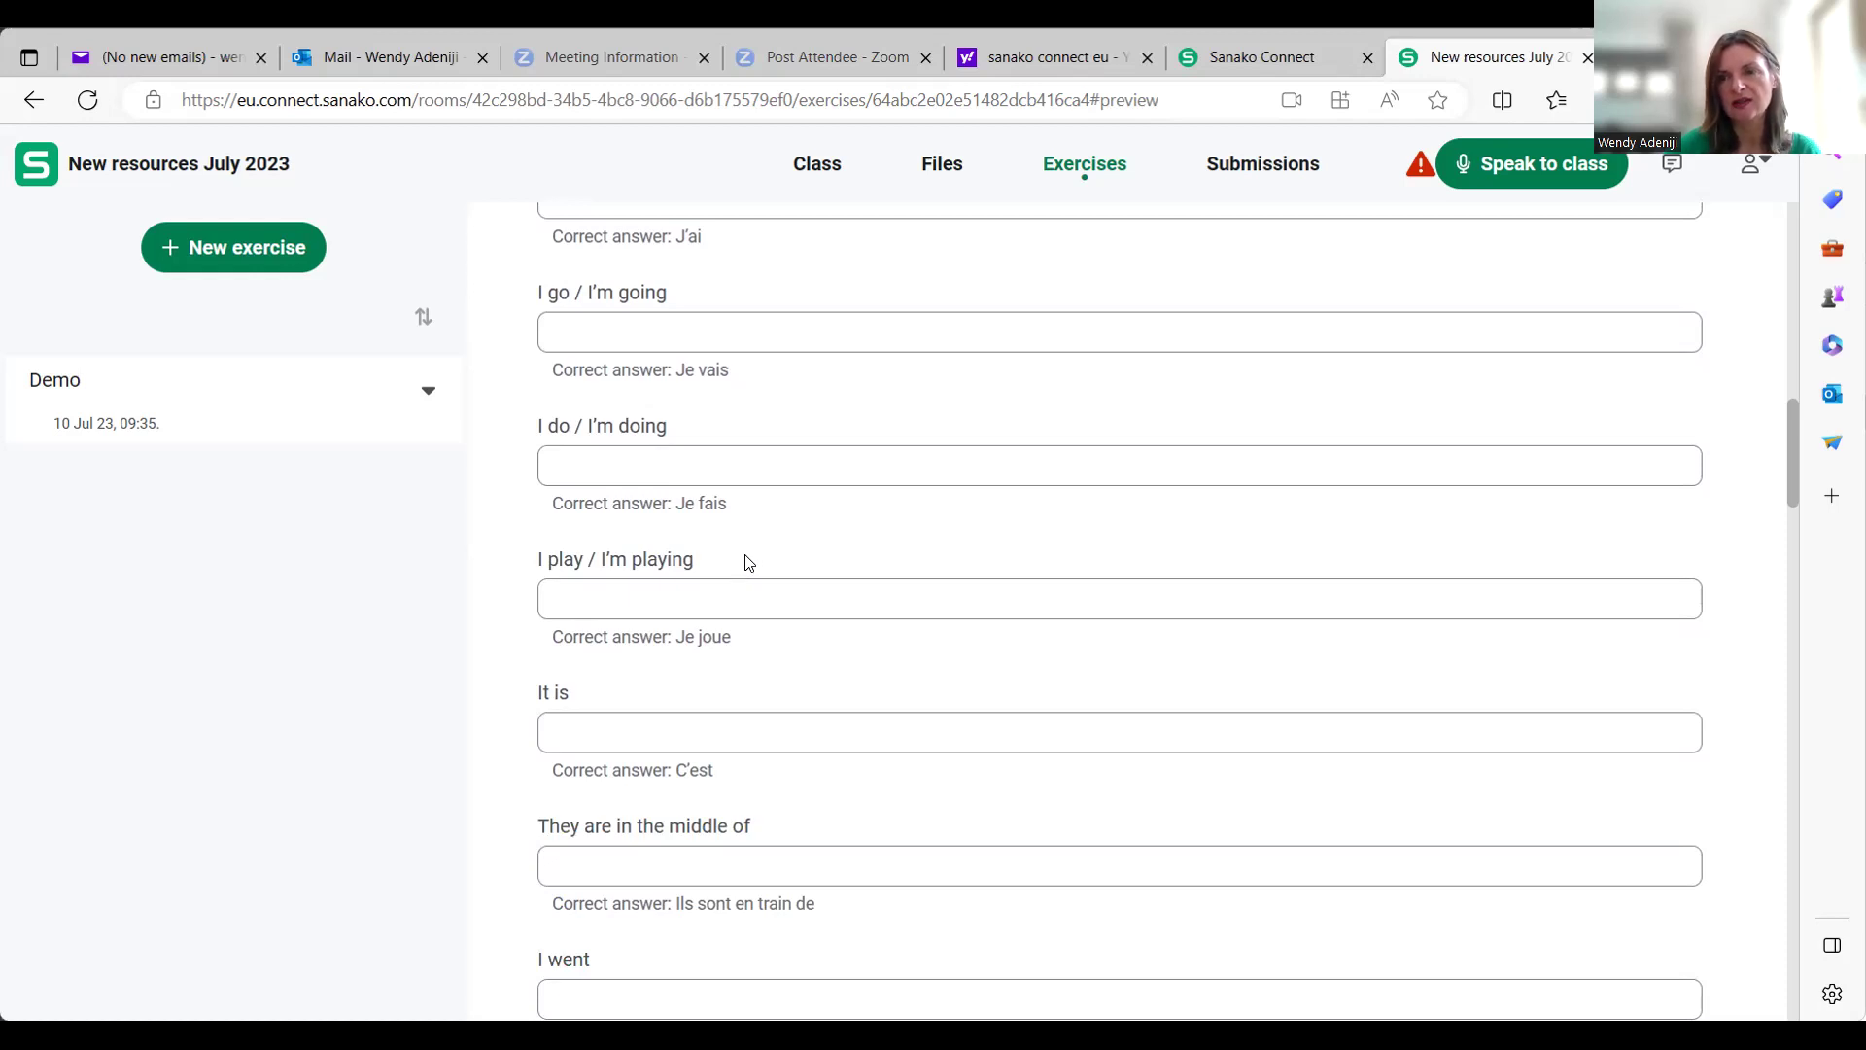
scroll(749, 564, "down", 2)
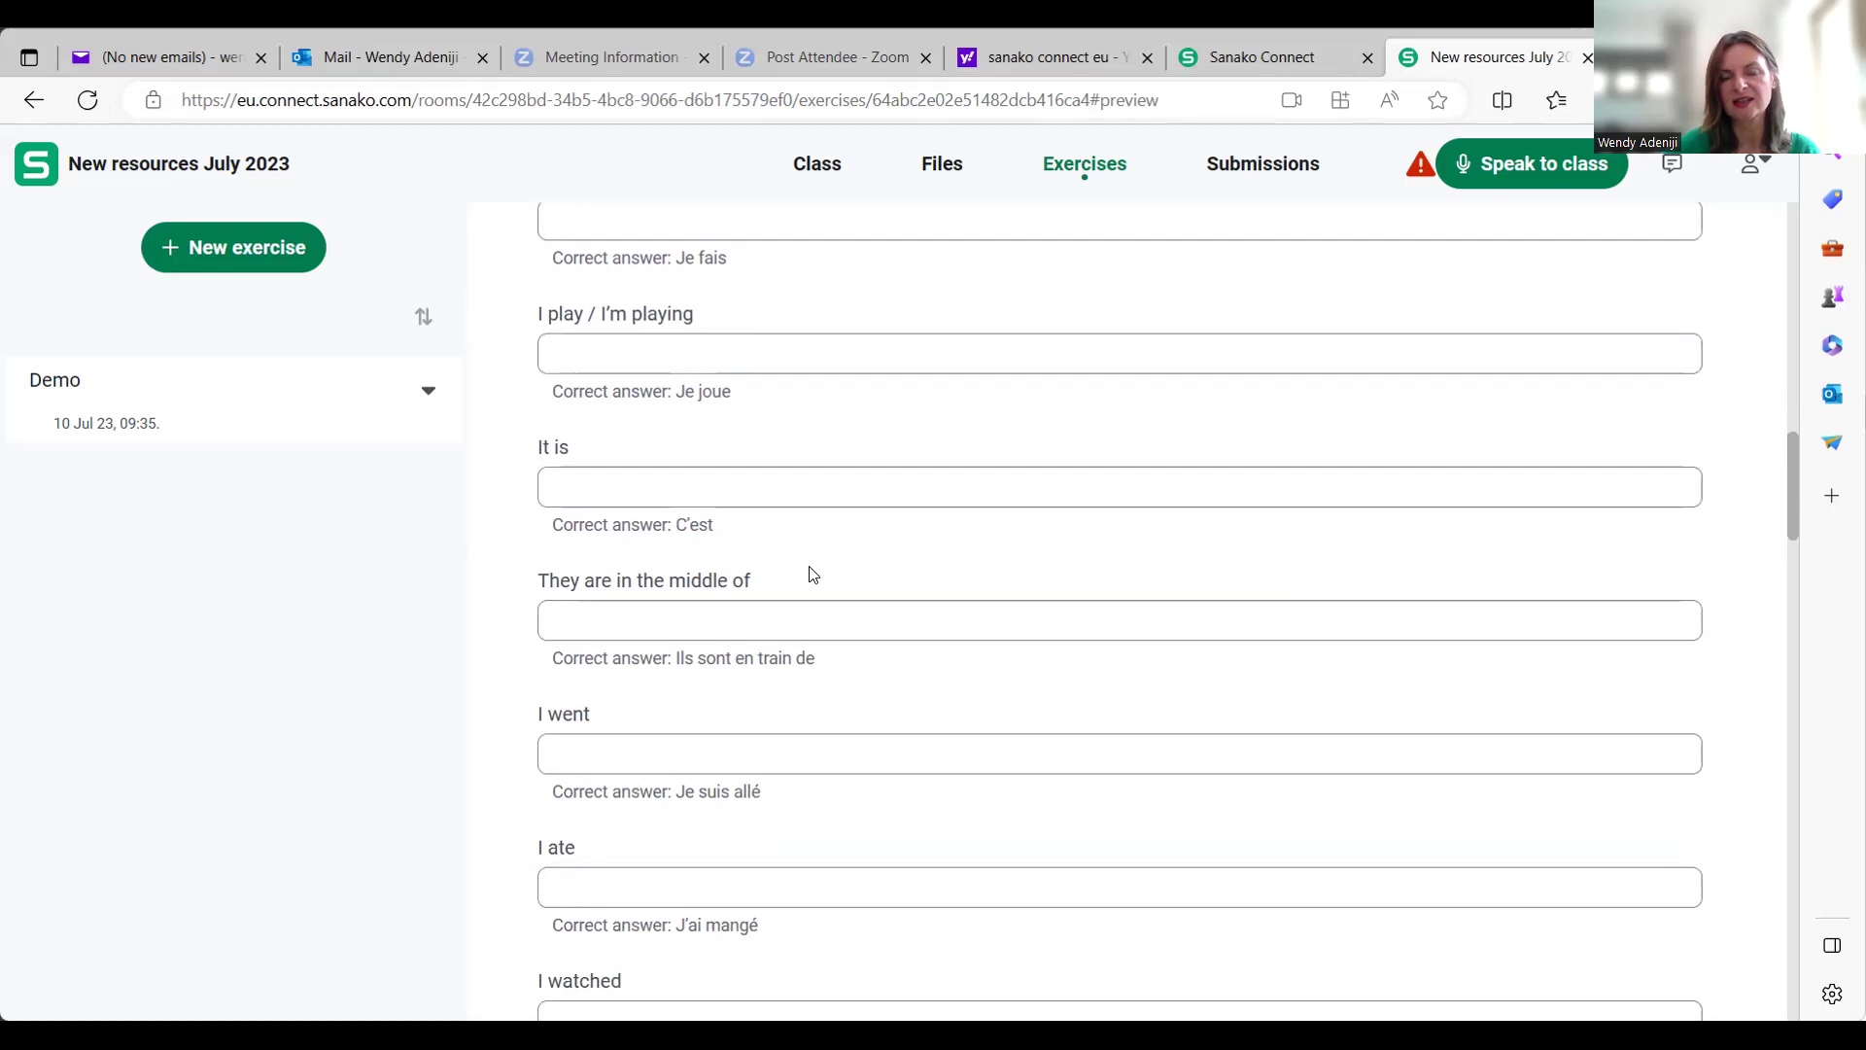
scroll(814, 575, "down", 4)
scroll(814, 574, "down", 9)
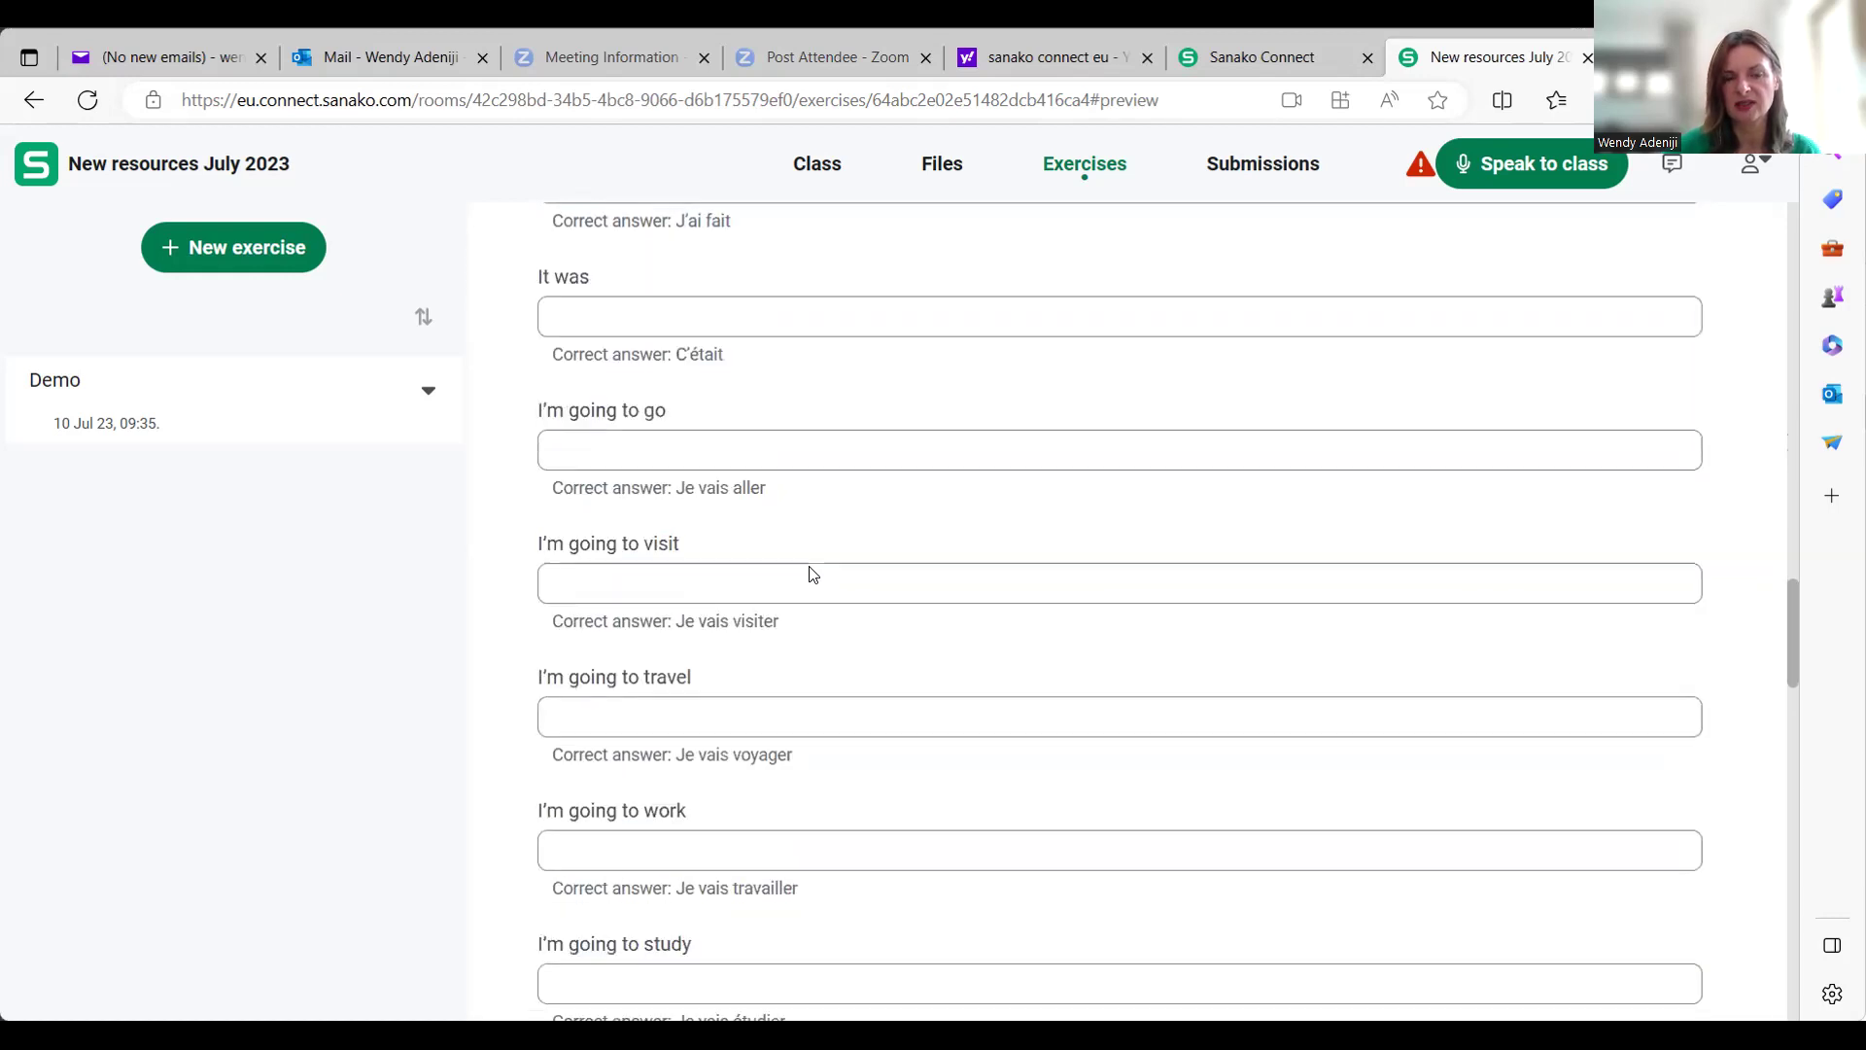
scroll(814, 575, "down", 3)
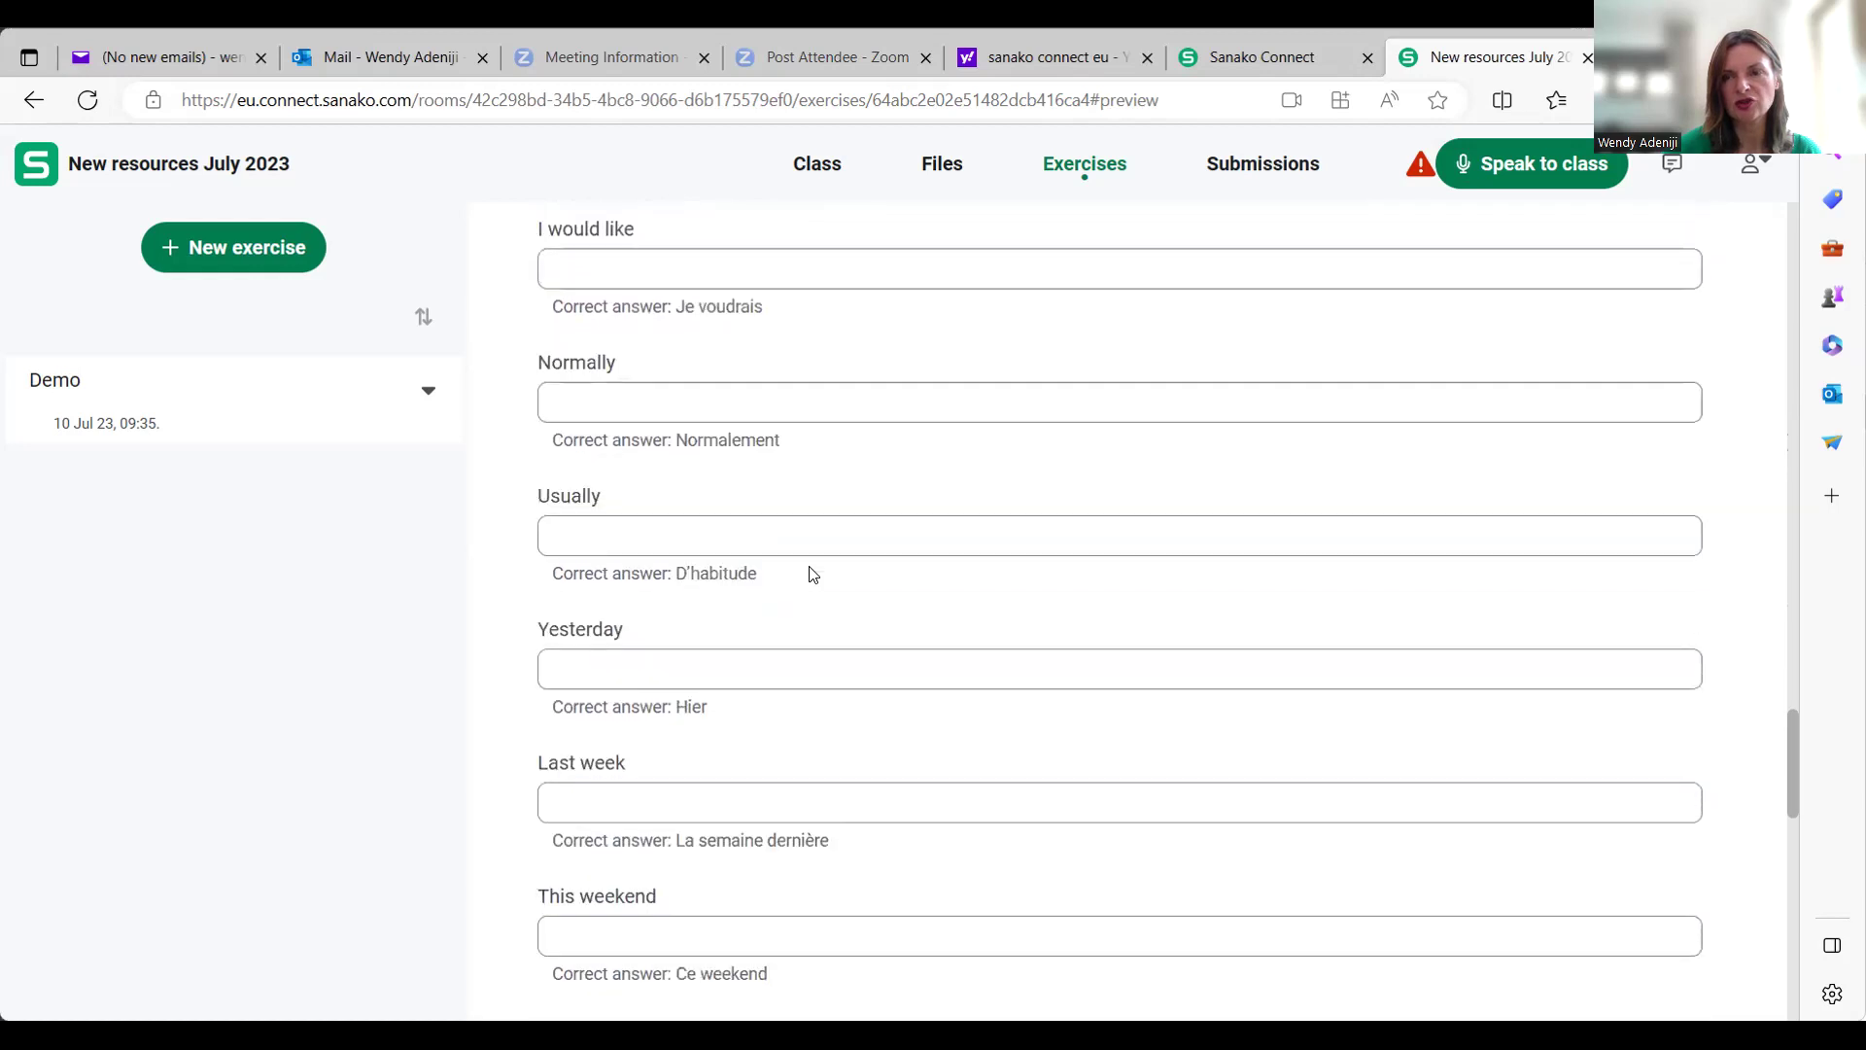
scroll(850, 583, "down", 7)
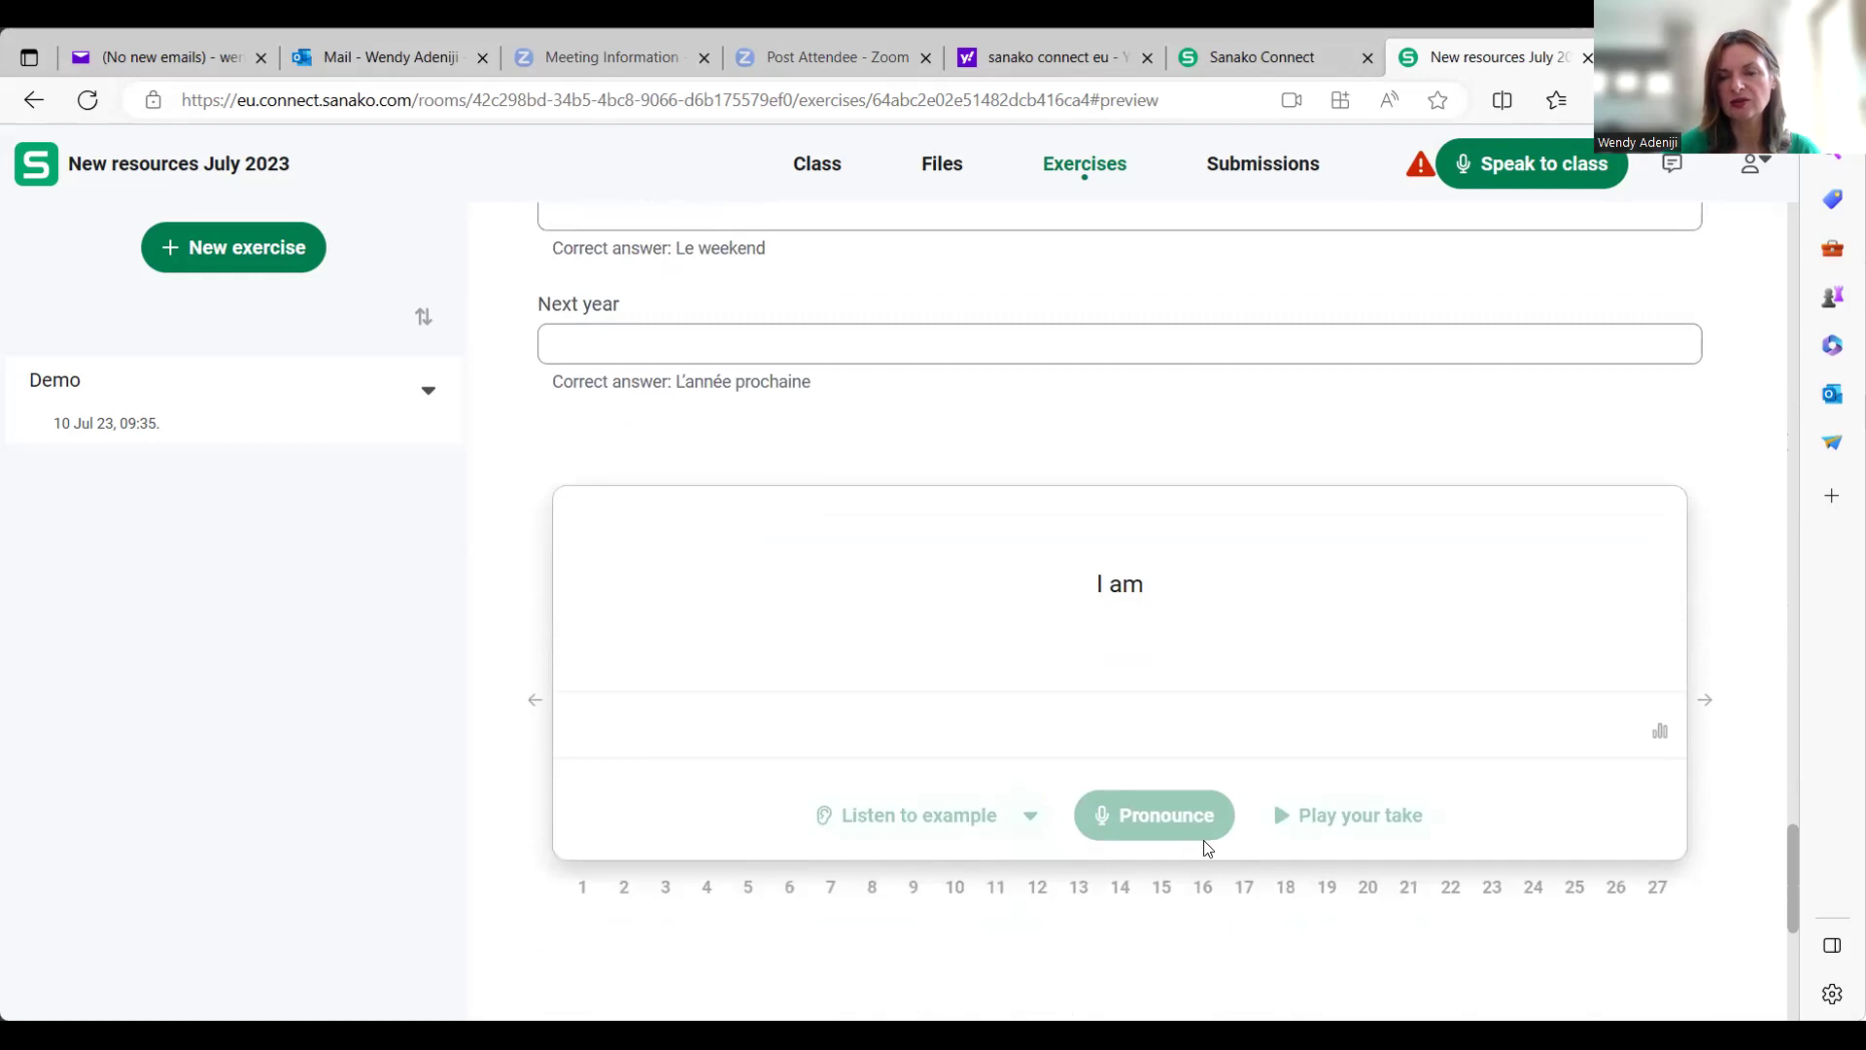
scroll(1172, 728, "up", 12)
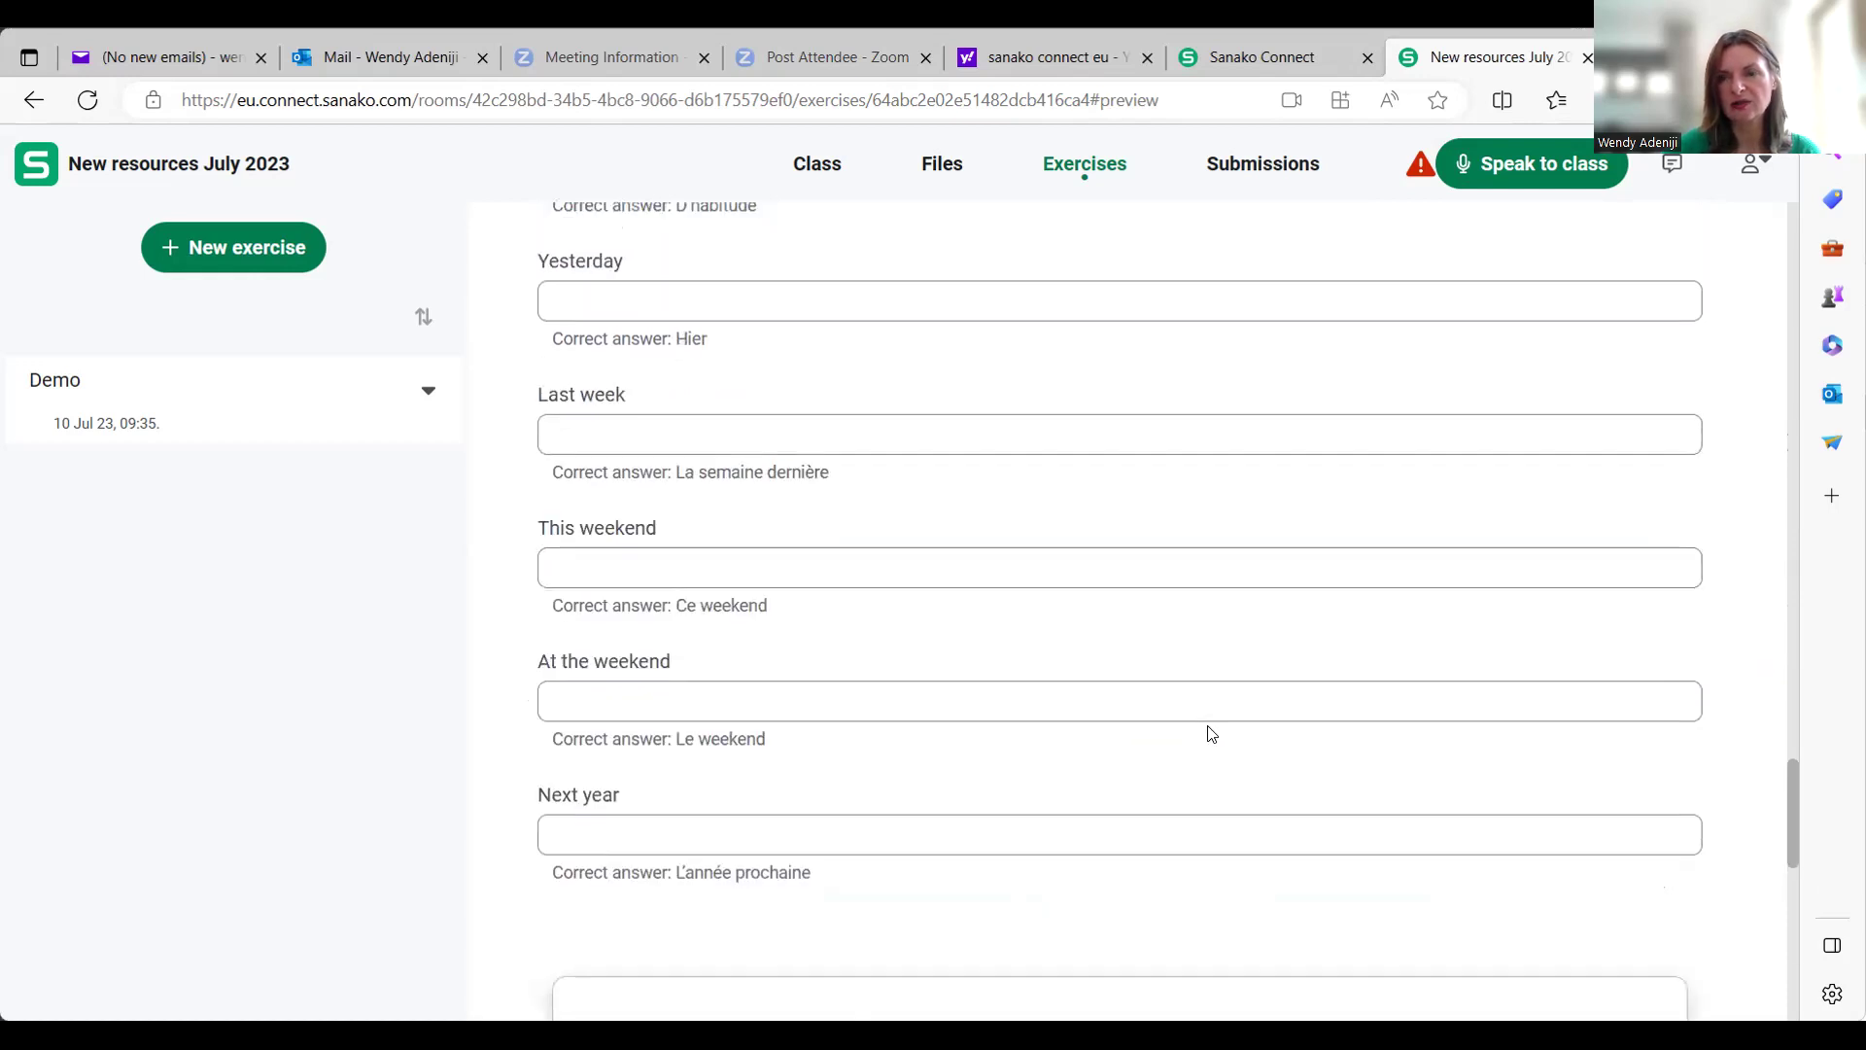
scroll(1205, 721, "up", 15)
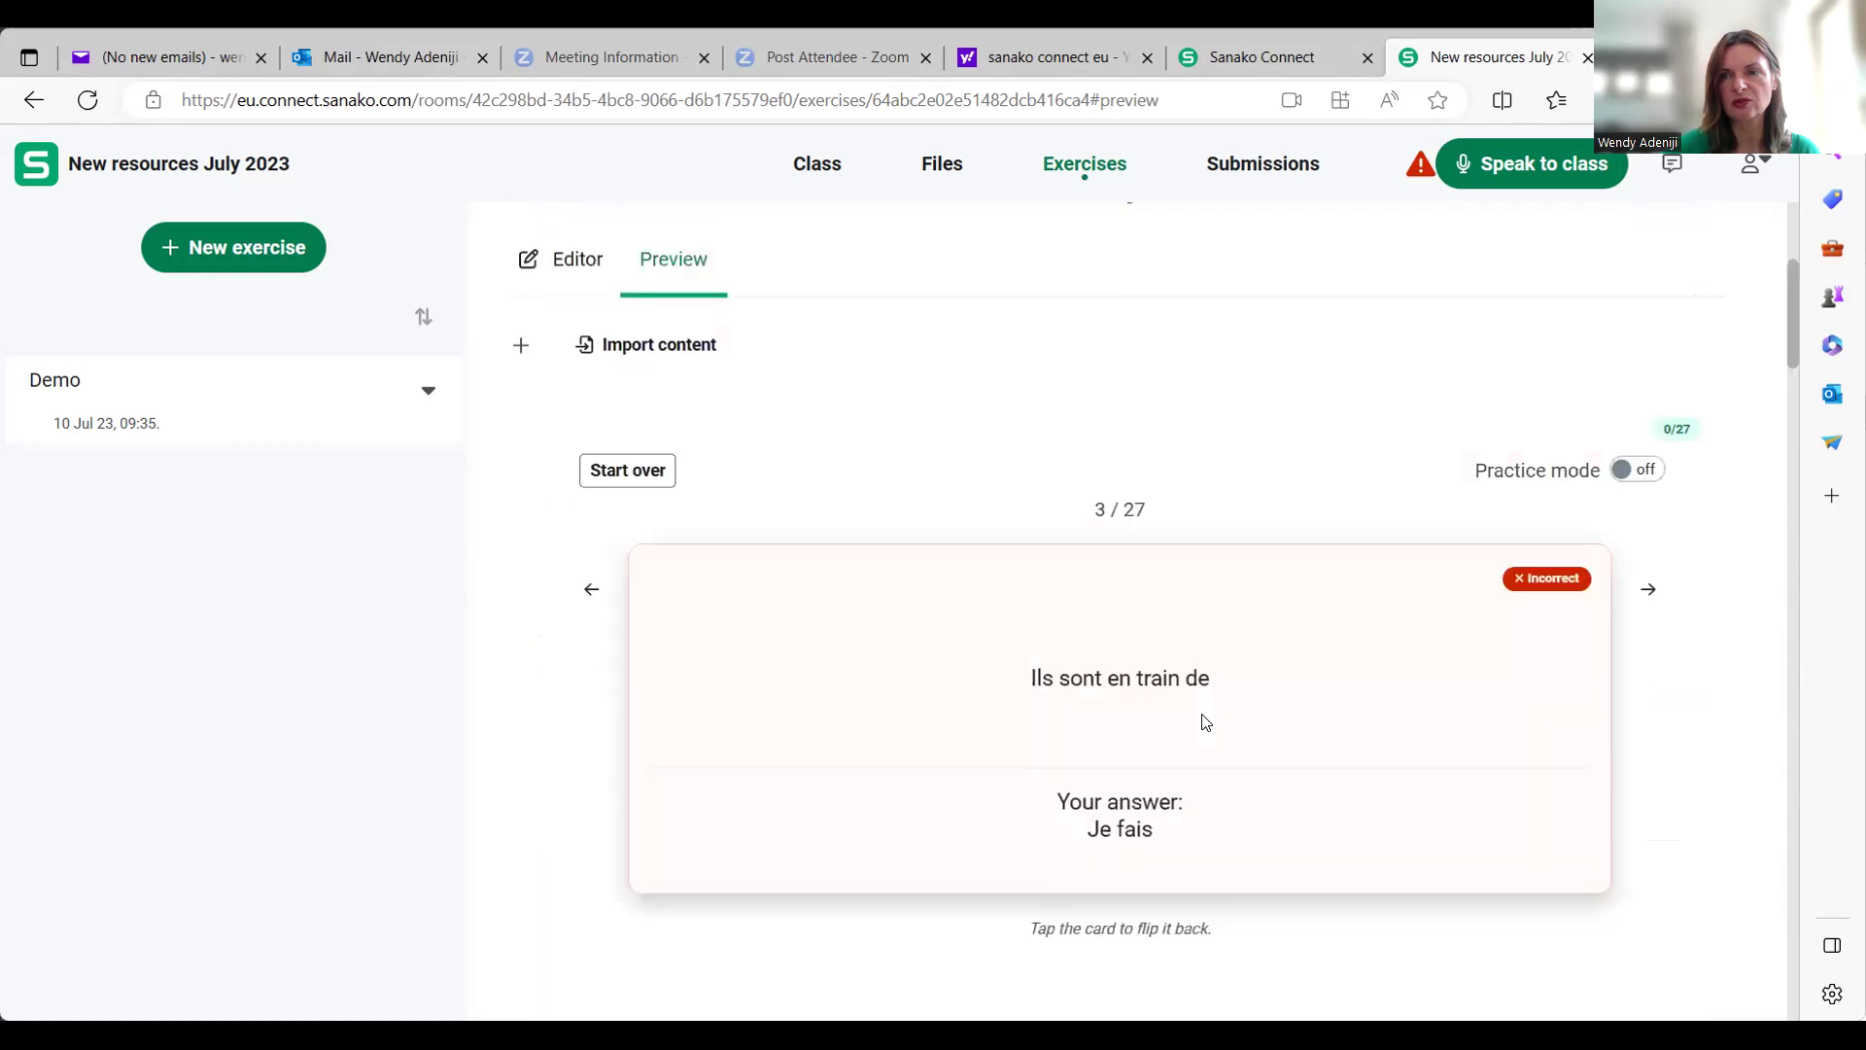